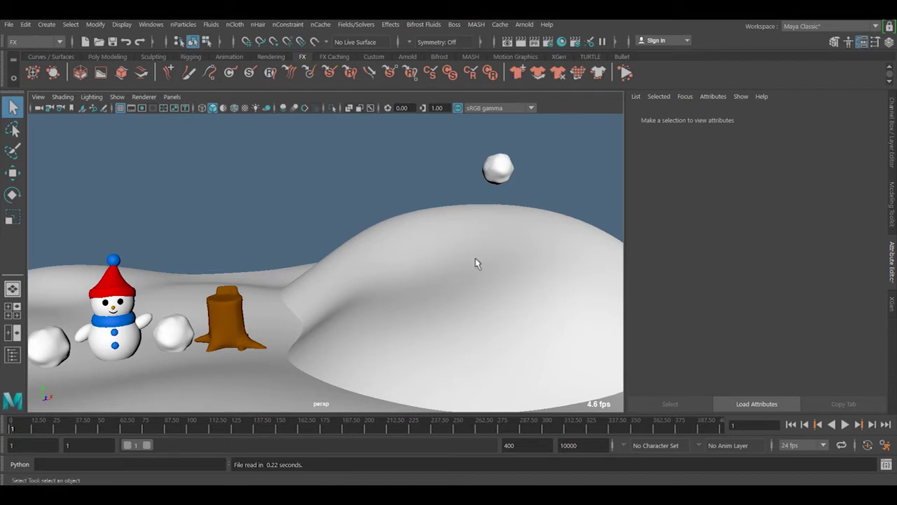
Tumble the camera to frame the snowman, stump, hill and hovering snowball
mouse_move(485, 260)
left_mouse_down("alt")
mouse_move(475, 256)
mouse_move(485, 268)
left_mouse_up("alt")
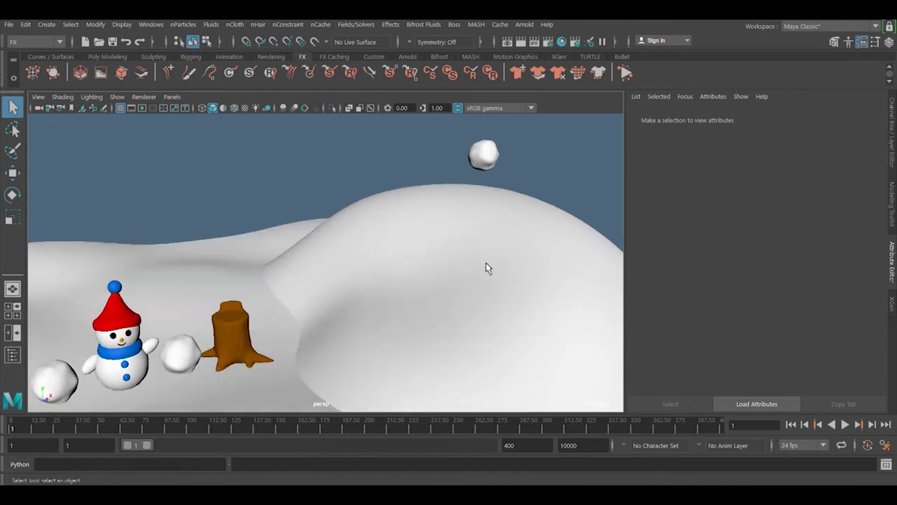
Make the hill a passive collider, preview its Collision Thickness display, then set it back to Off
left_click(486, 218)
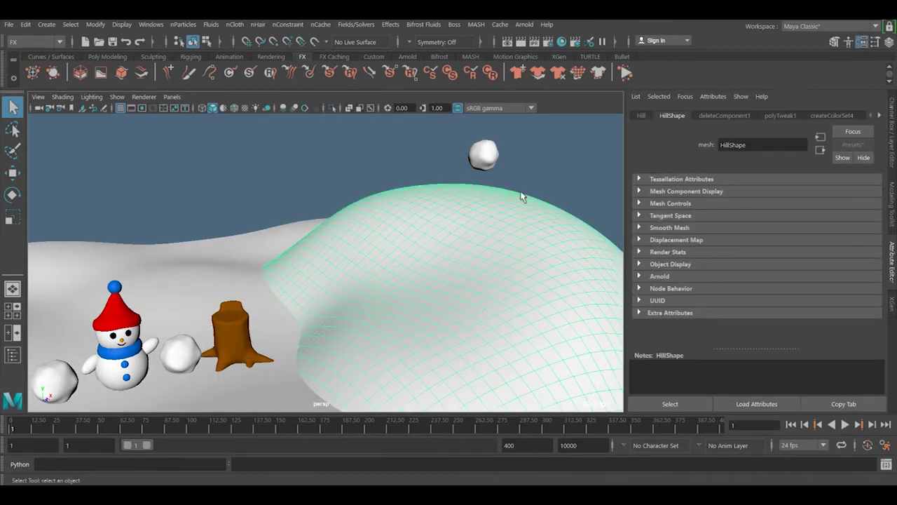
left_click(540, 76)
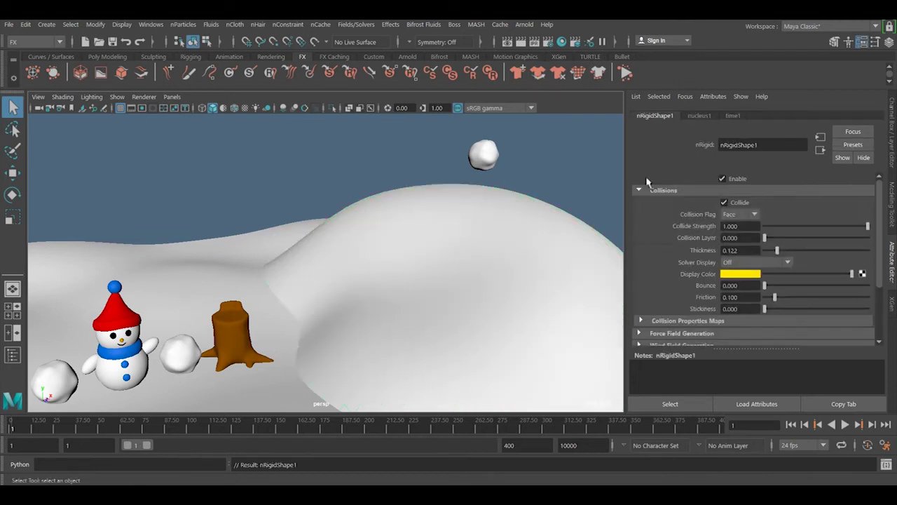
left_click(748, 262)
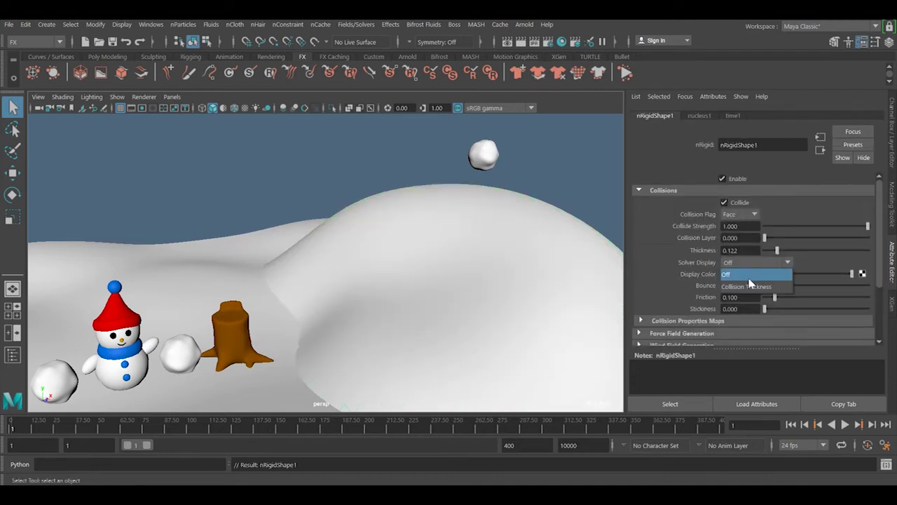
left_click(756, 285)
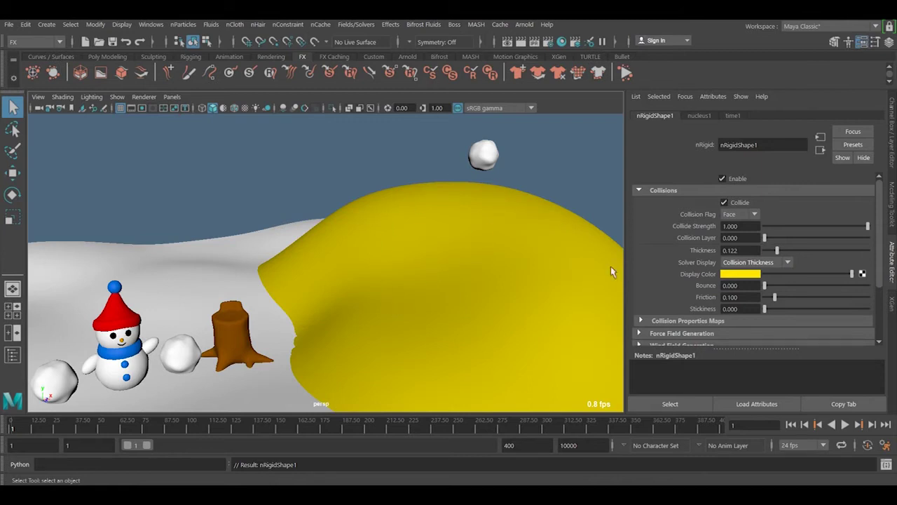
left_click(774, 262)
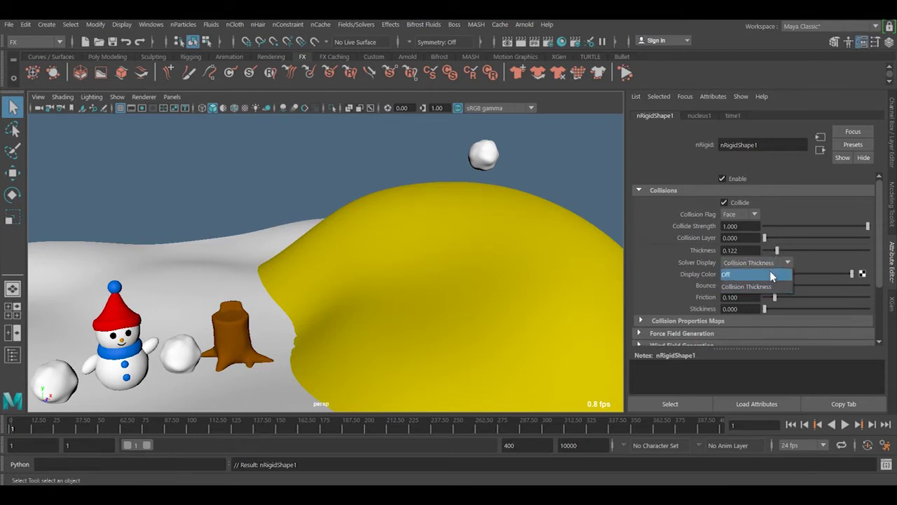
left_click(772, 275)
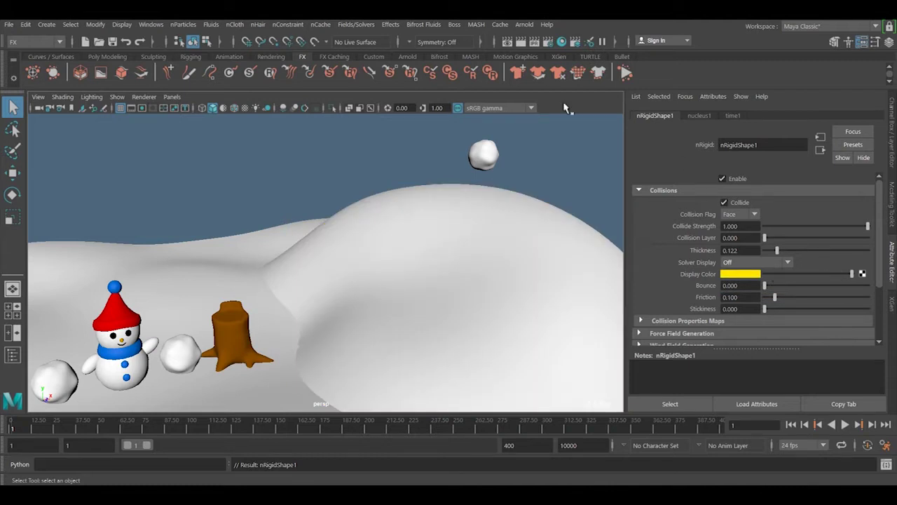
Convert the floating snowball to nCloth with Rigidity 10 and test-play until frame 111
left_click(477, 154)
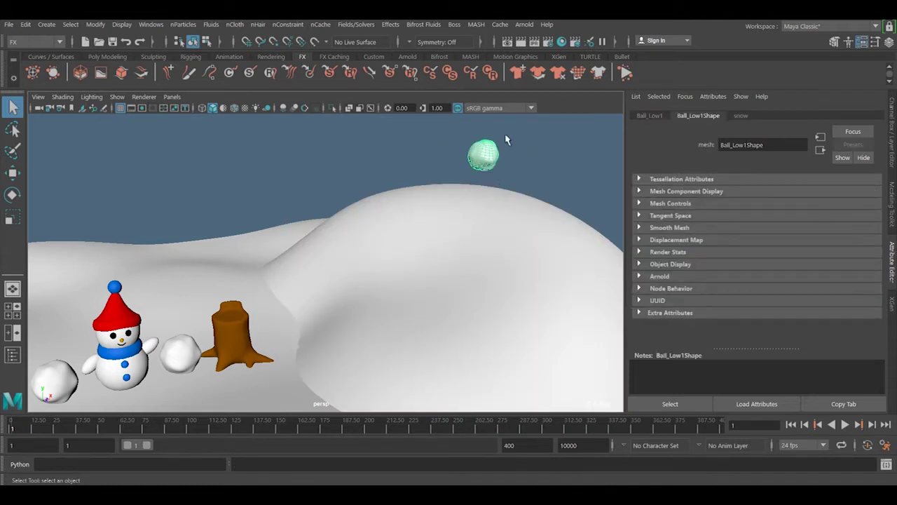
left_click(517, 73)
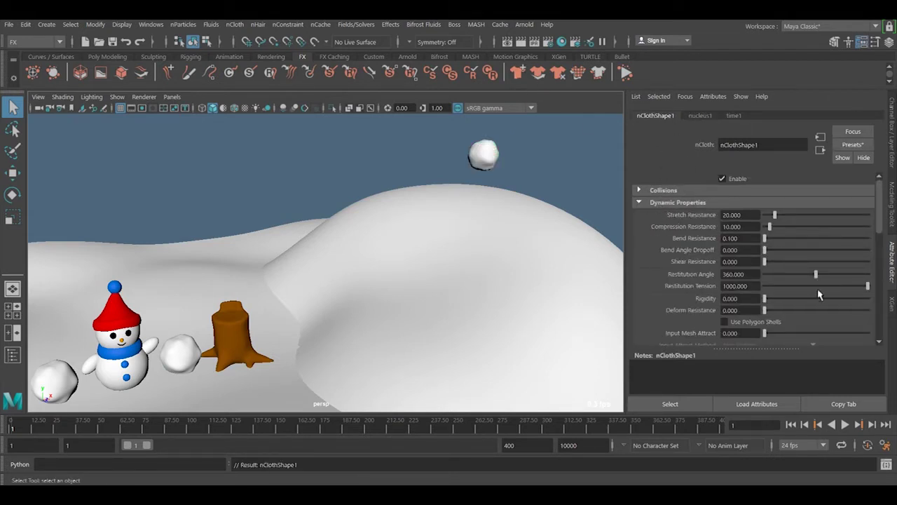
left_click_drag(764, 298, 883, 309)
left_click(845, 425)
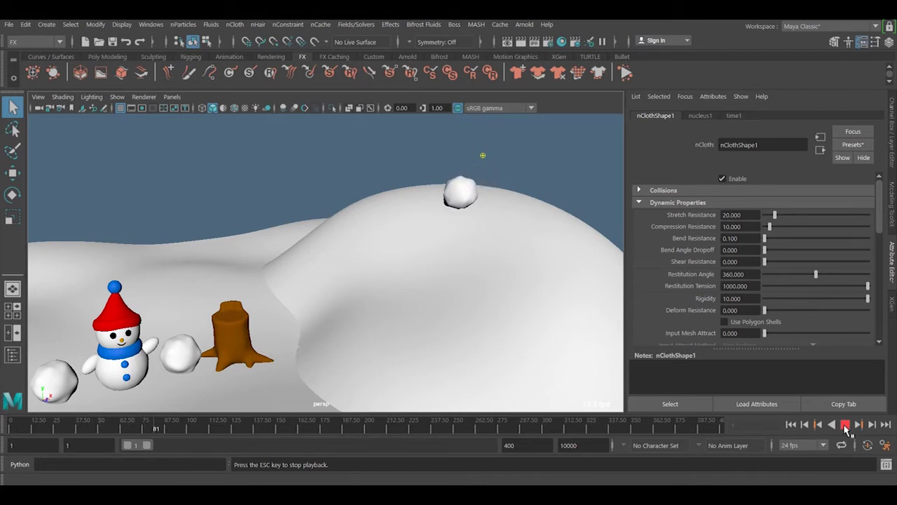
left_click(846, 424)
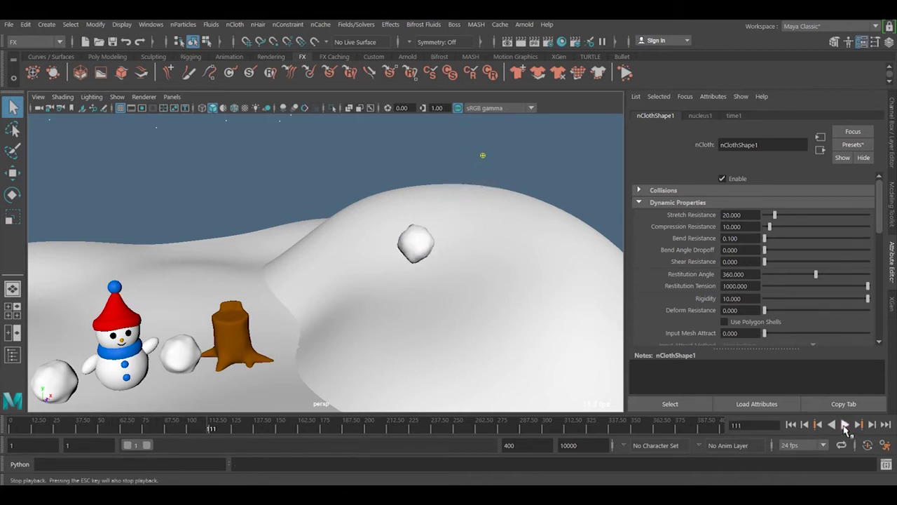
Rewind to frame 1 and set the playback end frame to 150
left_click(791, 425)
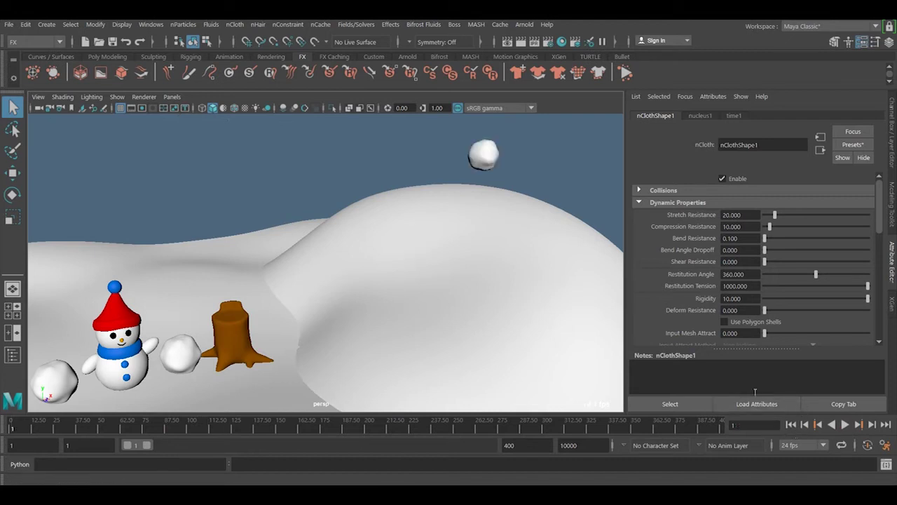
double_click(518, 445)
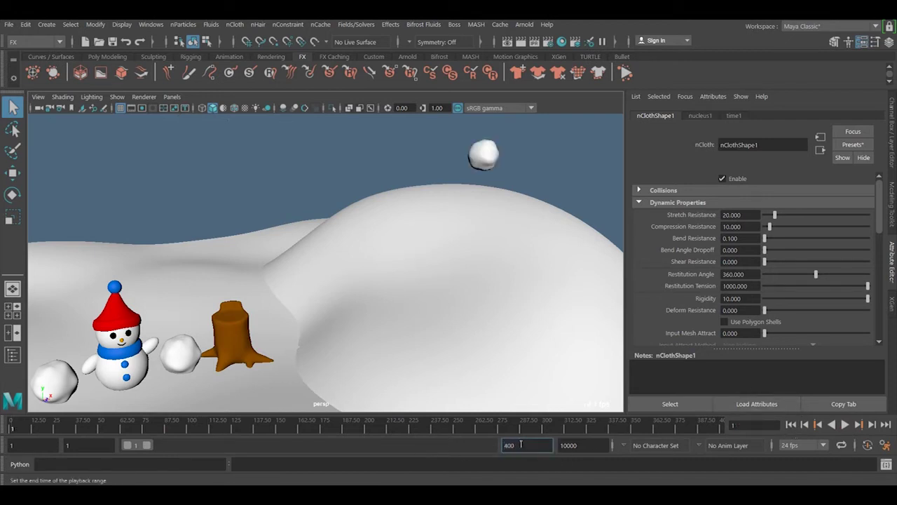
type("150")
key("Return")
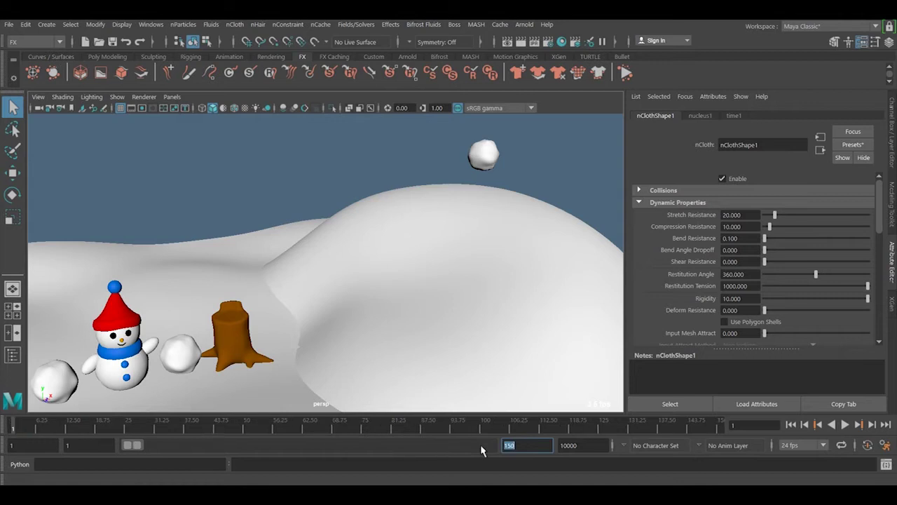
Create a new nObject cache for the snowball with reset settings, frames 1–150, auto-renamed
left_click(478, 165)
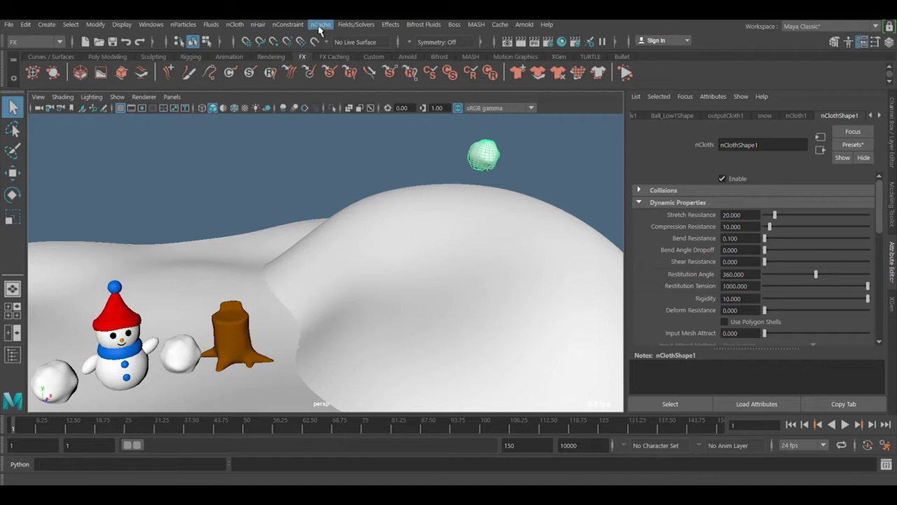
left_click(319, 27)
mouse_move(435, 56)
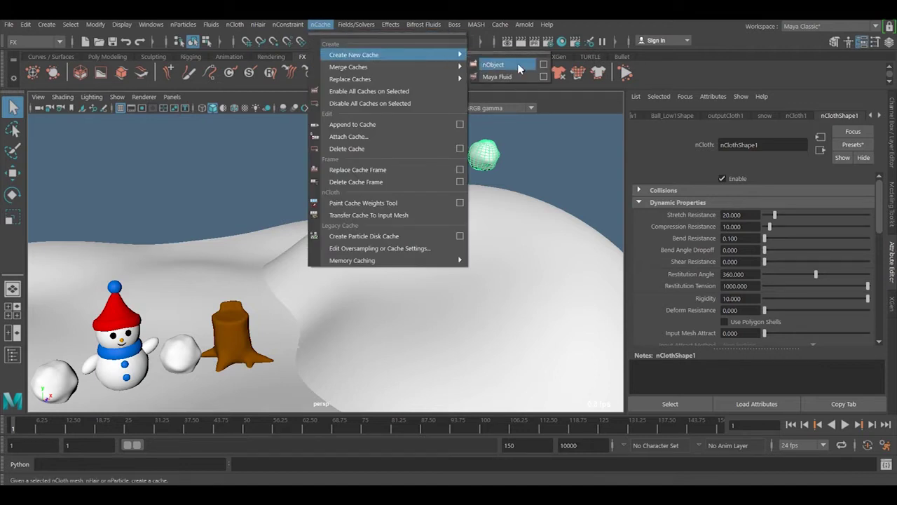
left_click(543, 65)
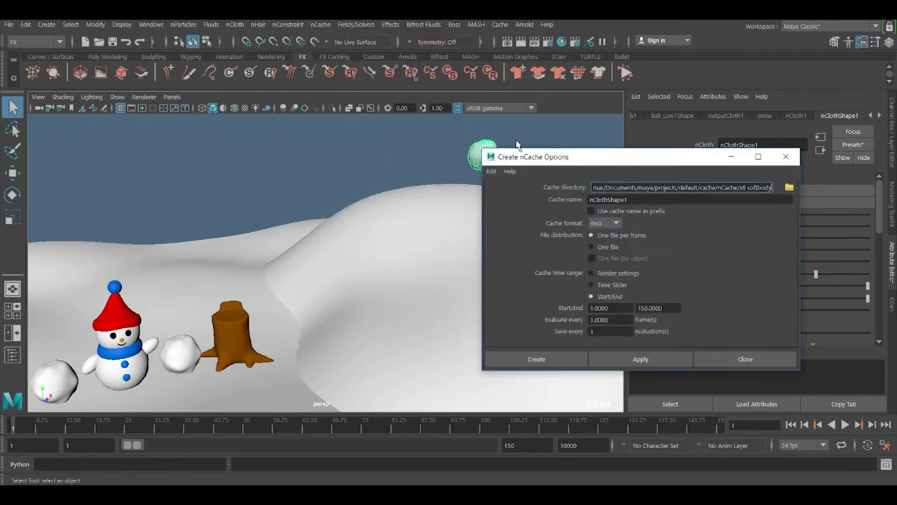
left_click(490, 170)
left_click(526, 194)
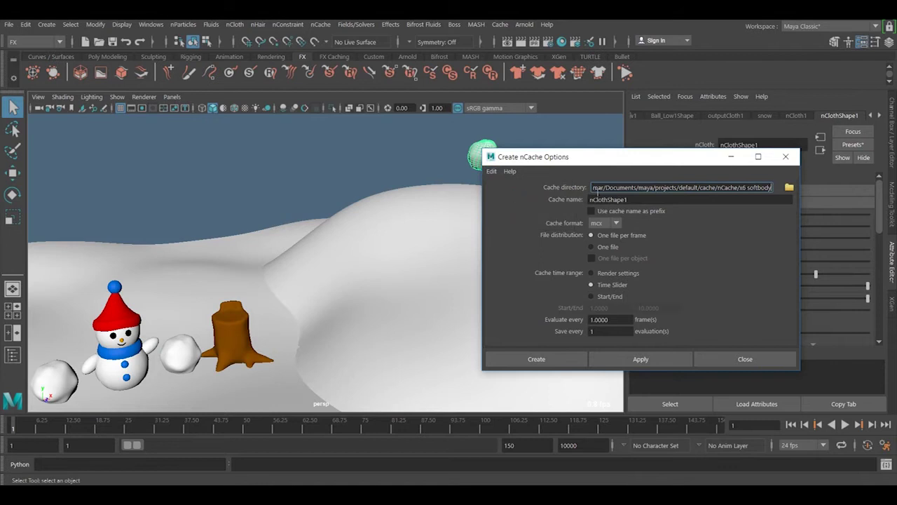
left_click(606, 297)
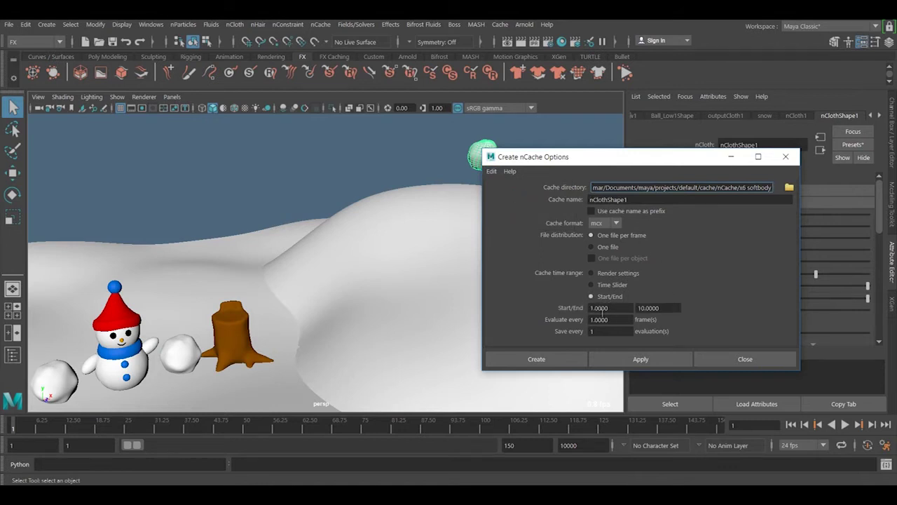
left_click_drag(678, 308, 558, 295)
type("150")
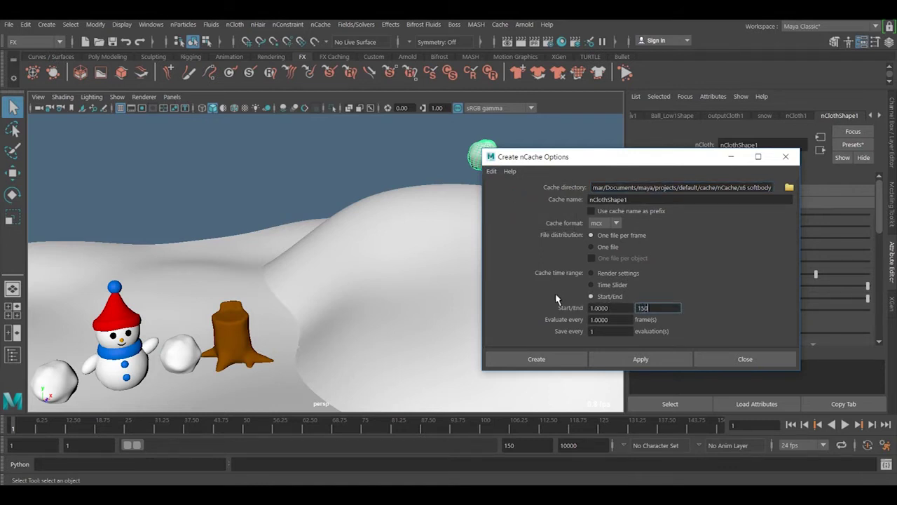
key("Return")
left_click(565, 359)
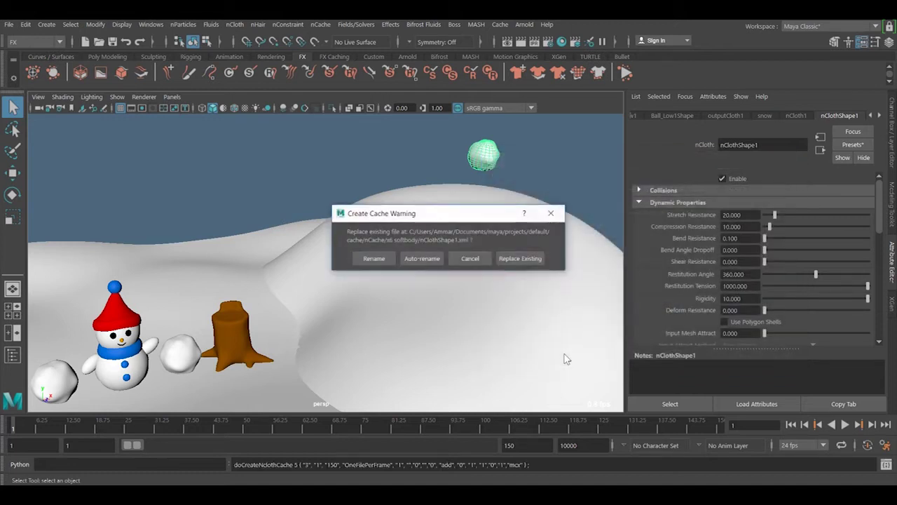
left_click(422, 258)
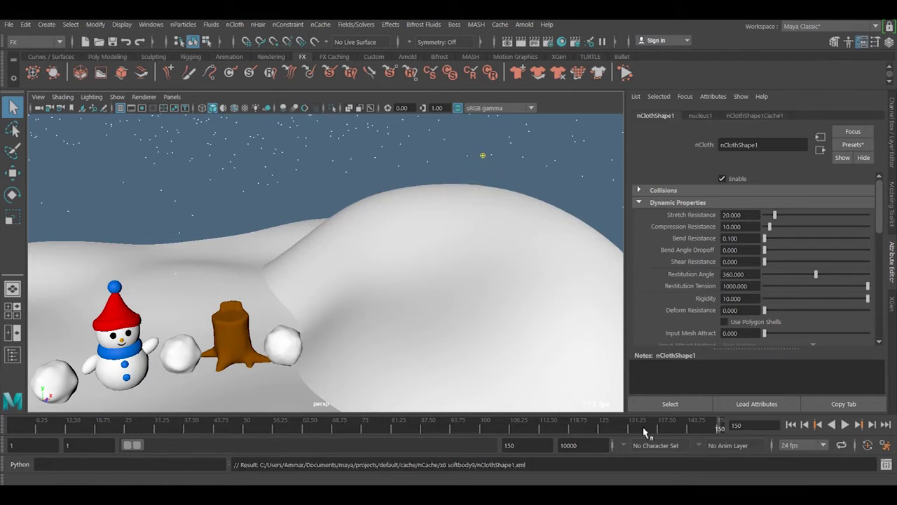
Play the cached fall from frame 1, stop at frame 46, and view the hilltop snowball close up
left_click(791, 424)
left_click(845, 424)
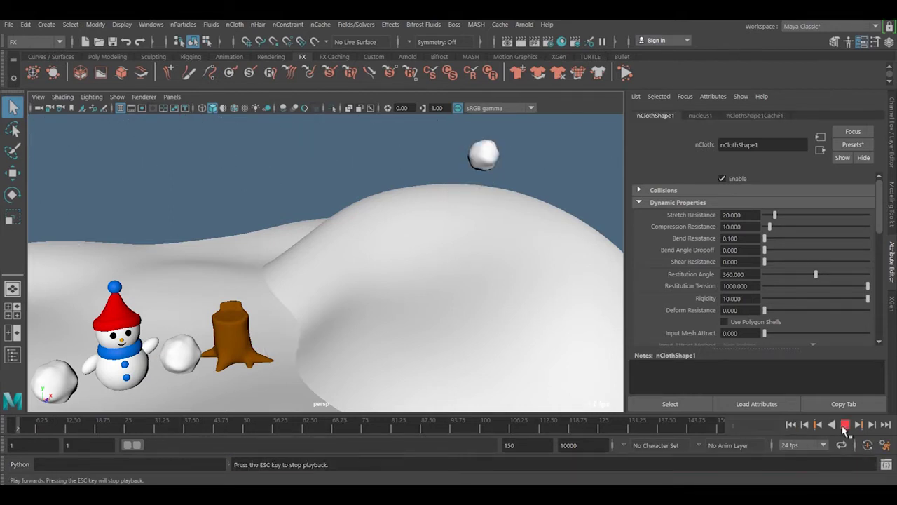
left_click(845, 425)
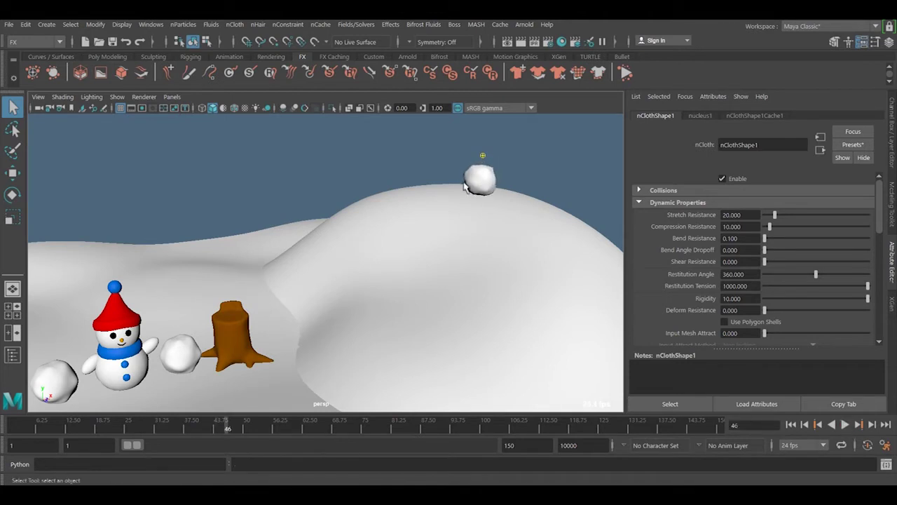
scroll(531, 214, "up", 2)
left_click_drag(531, 214, 454, 223, "alt")
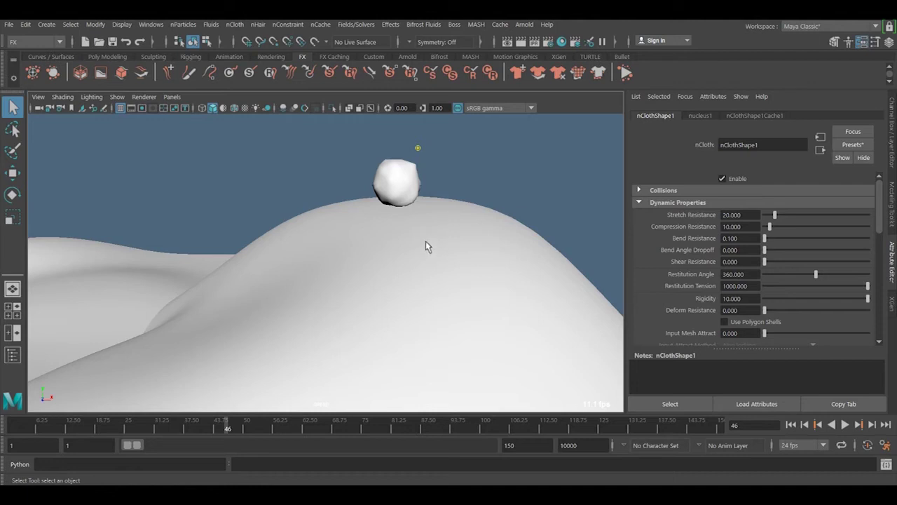
Return to frame 1 and select the snowball with the Move tool
left_click(791, 424)
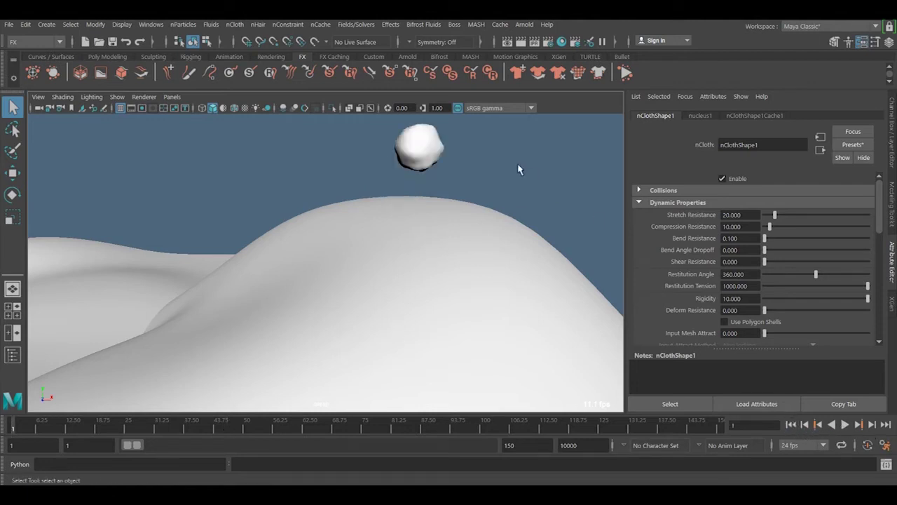
left_click(432, 141)
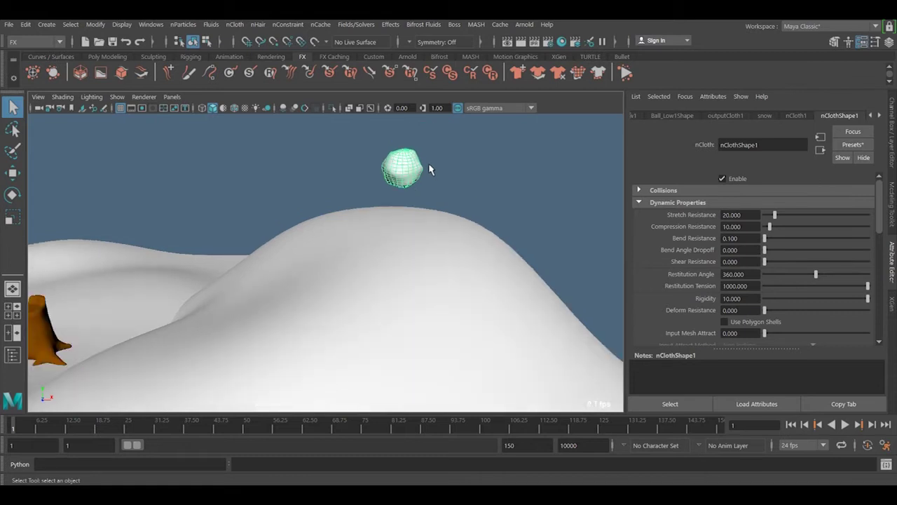
key("w")
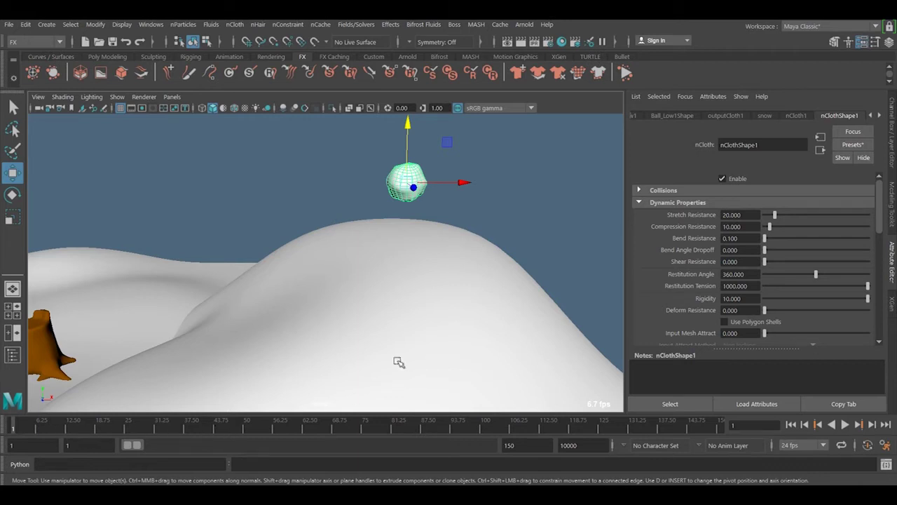
Lower the snowball slightly toward the hill, replay to frame 148, rewind and view from lower
left_click_drag(406, 124, 407, 131)
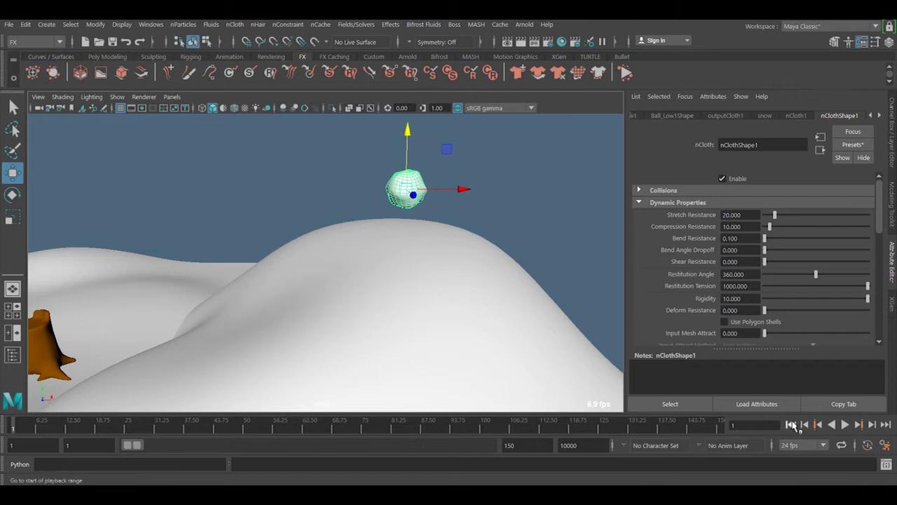
left_click(845, 424)
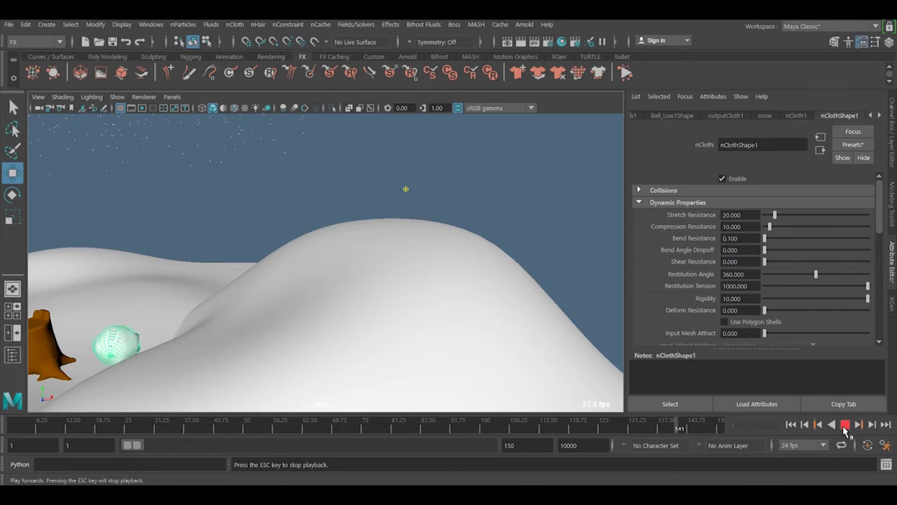
left_click(845, 425)
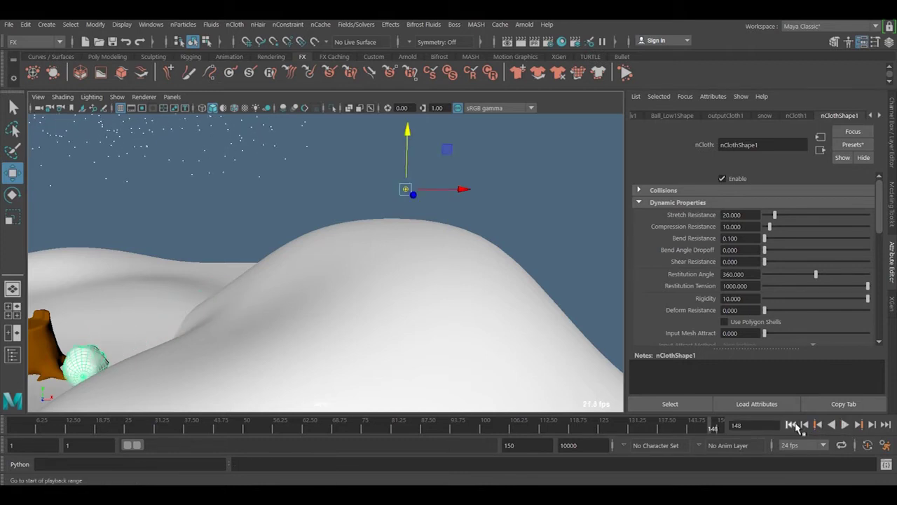
left_click(795, 426)
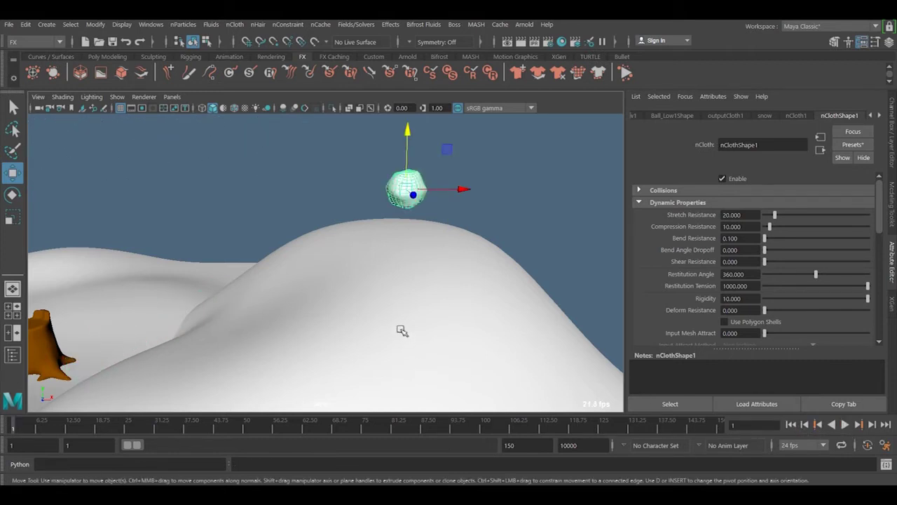
left_click_drag(401, 329, 420, 312, "alt")
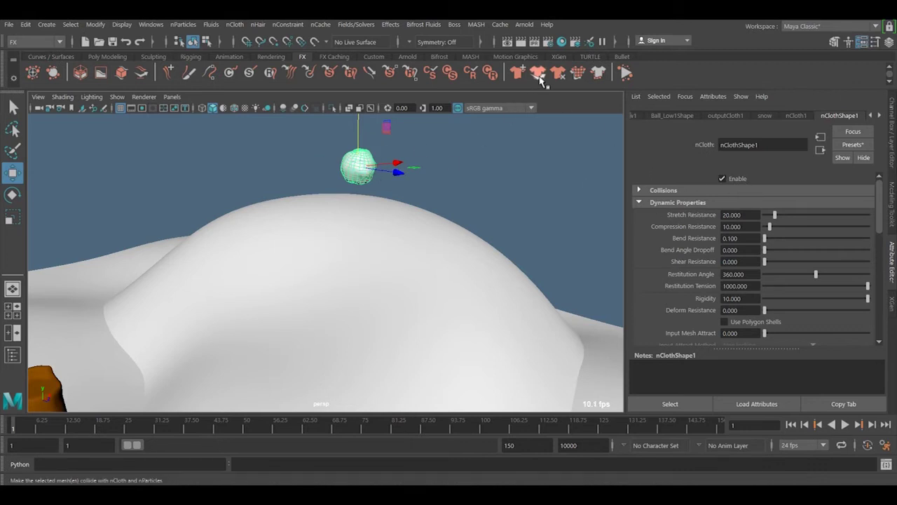
Select the hill and delete its nRigid passive collider node
left_click(350, 235)
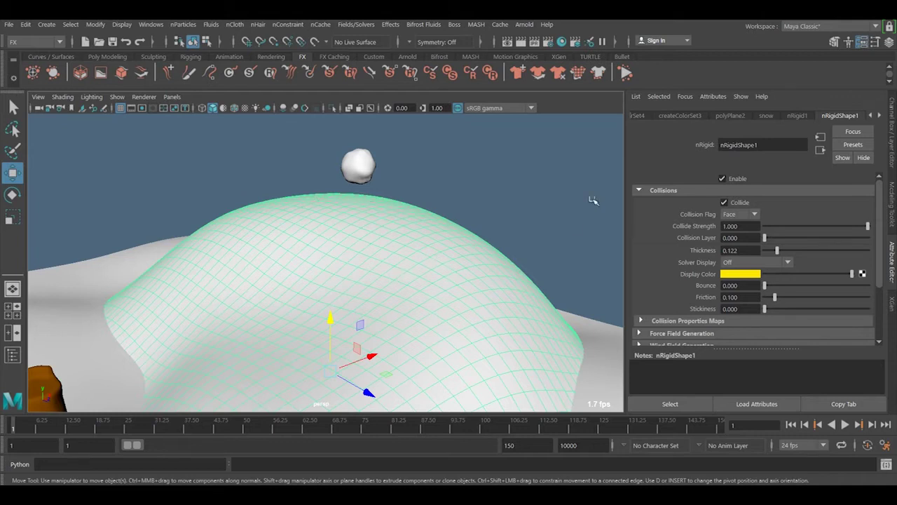
left_click(558, 74)
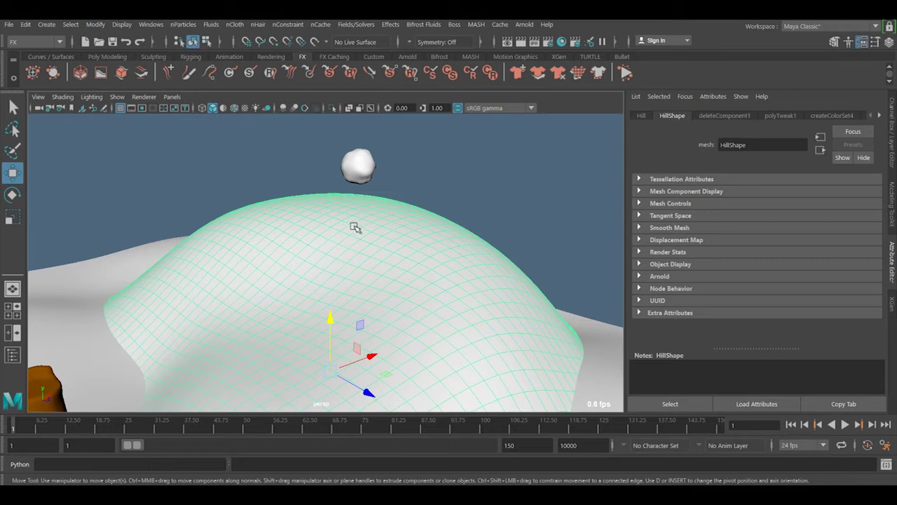
Create an nParticle soft body from the hill via the Soft Body options and rewind to frame 1
left_click(184, 25)
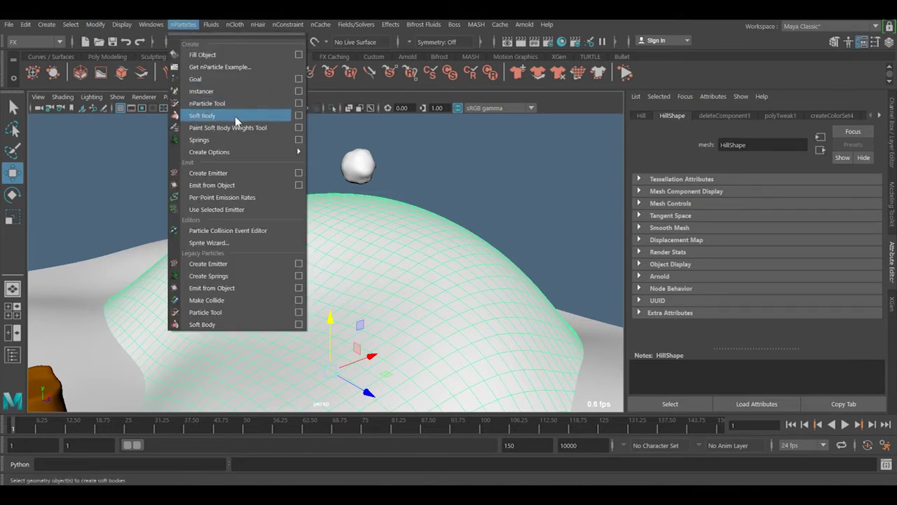
left_click(298, 117)
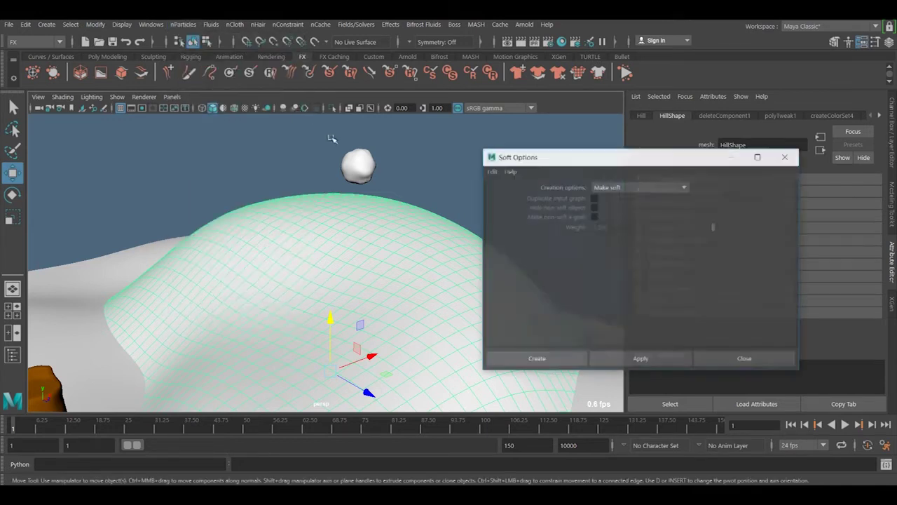
left_click(566, 358)
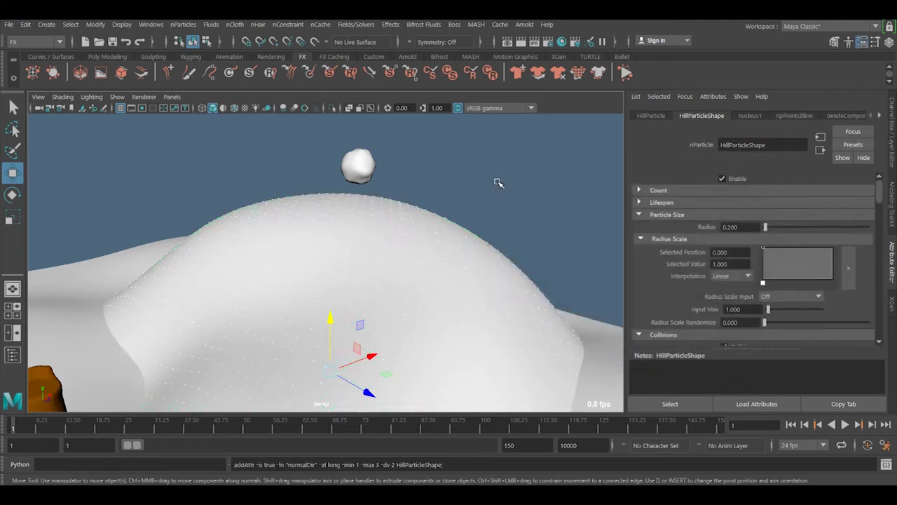
left_click(791, 424)
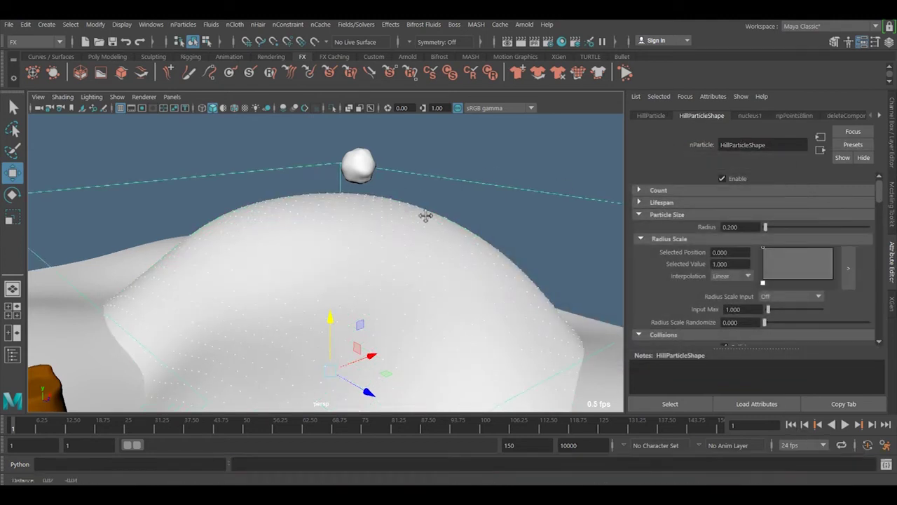
left_click_drag(425, 214, 415, 217, "alt")
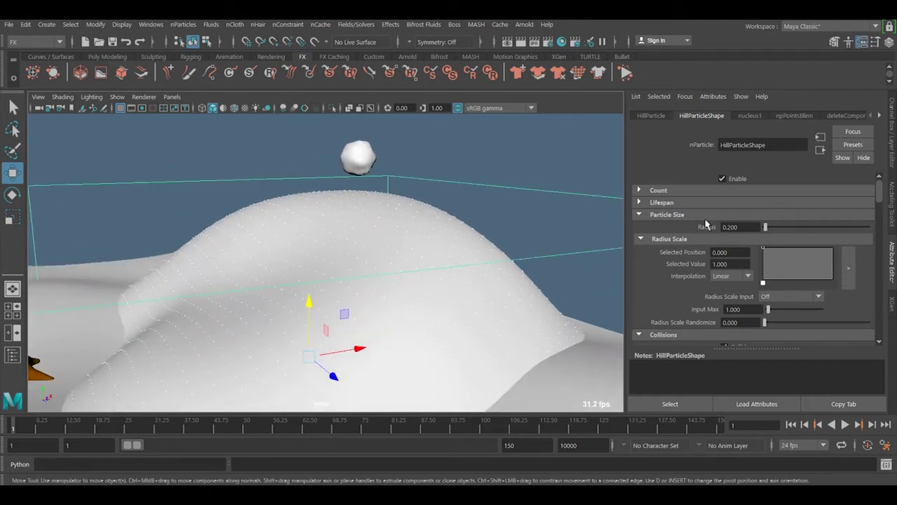
scroll(786, 242, "down", 10)
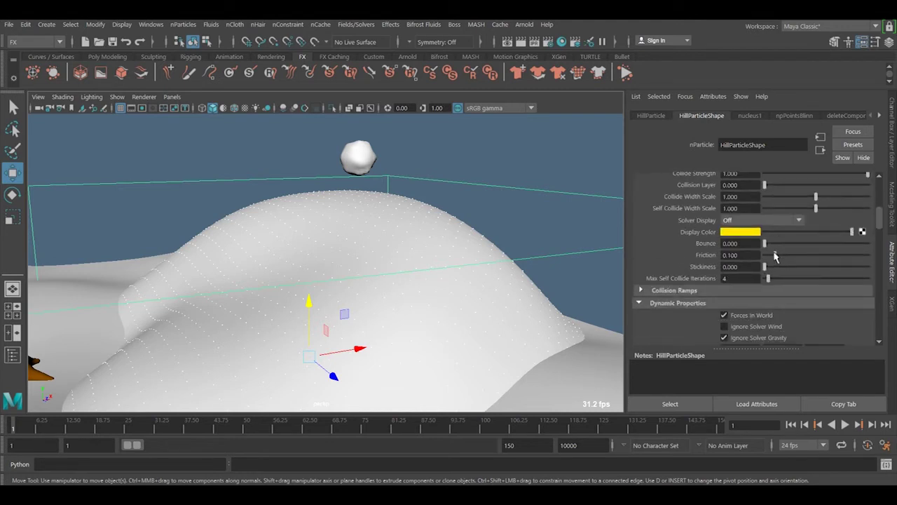
scroll(776, 261, "down", 3)
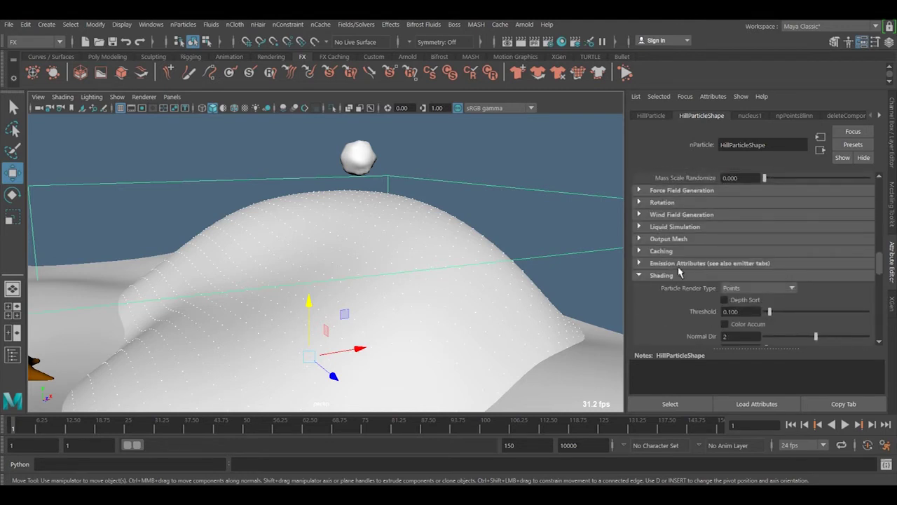
Show the hill particles as Spheres and shrink their radius to 0.010
left_click(755, 288)
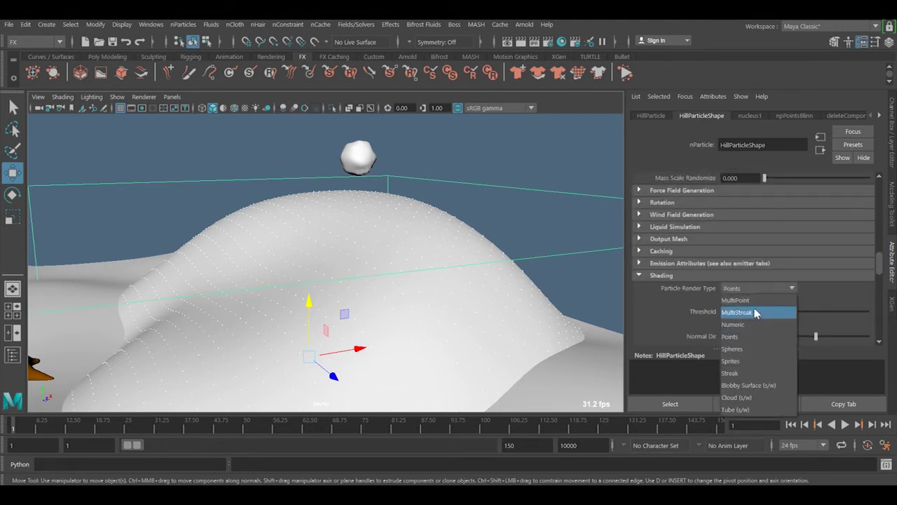
left_click(749, 346)
scroll(764, 280, "up", 10)
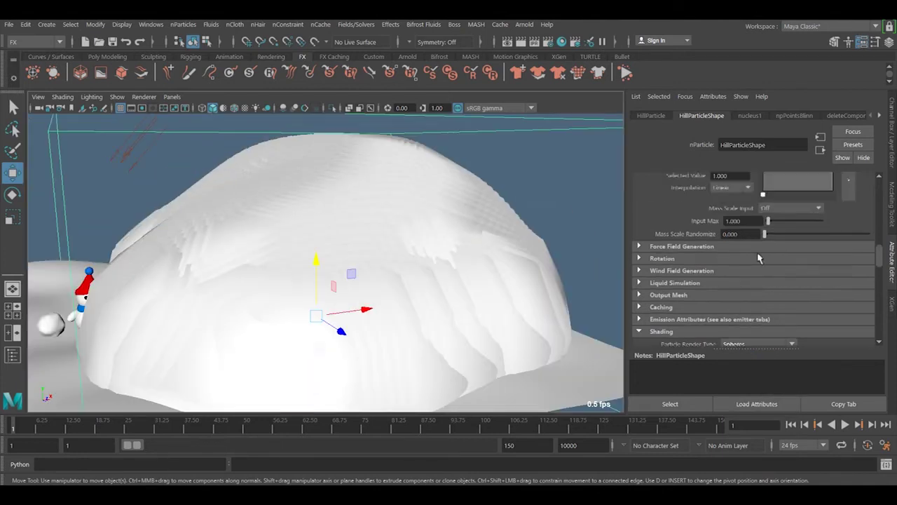
scroll(771, 302, "up", 2)
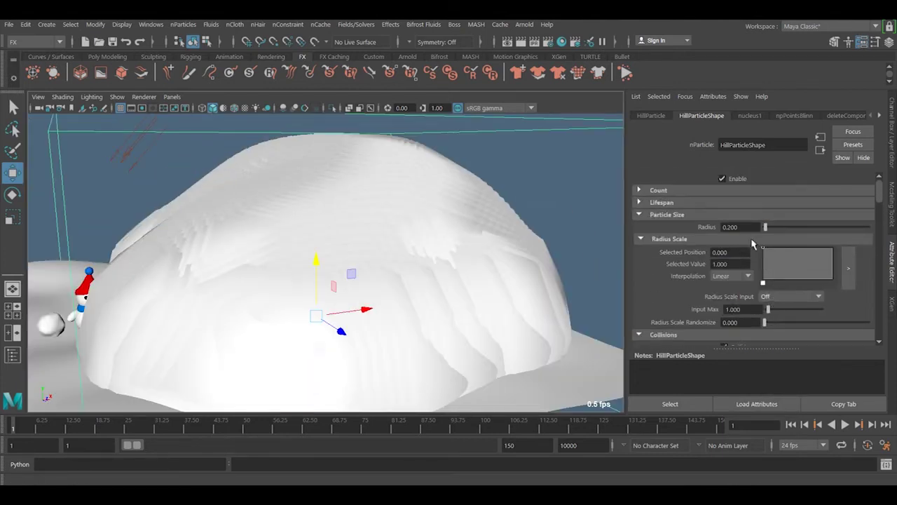
left_click_drag(766, 234, 771, 233)
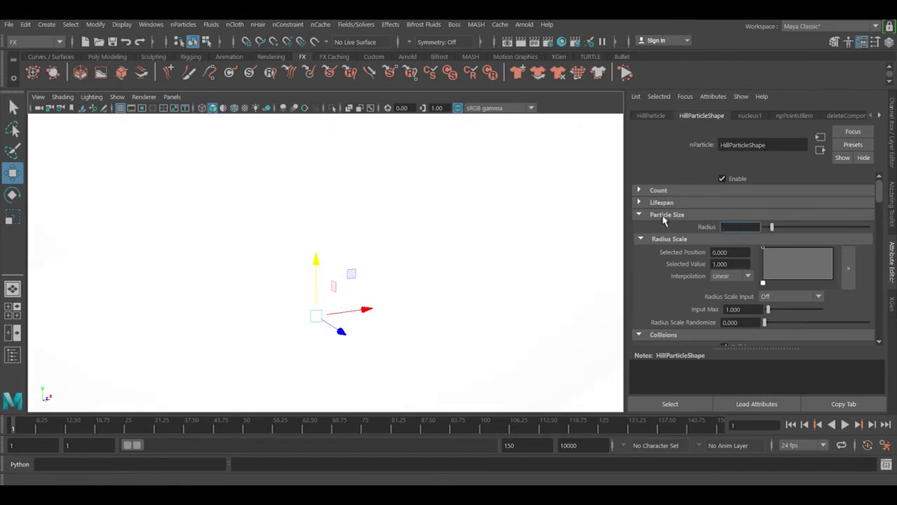
type(".02")
key("Return")
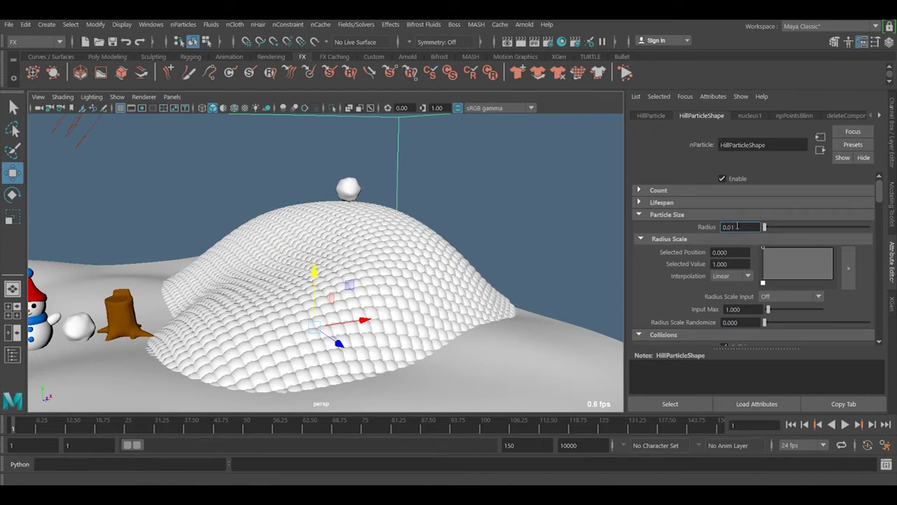
key("Return")
Set the hill particles' Particle Render Type back to Points
scroll(781, 242, "down", 10)
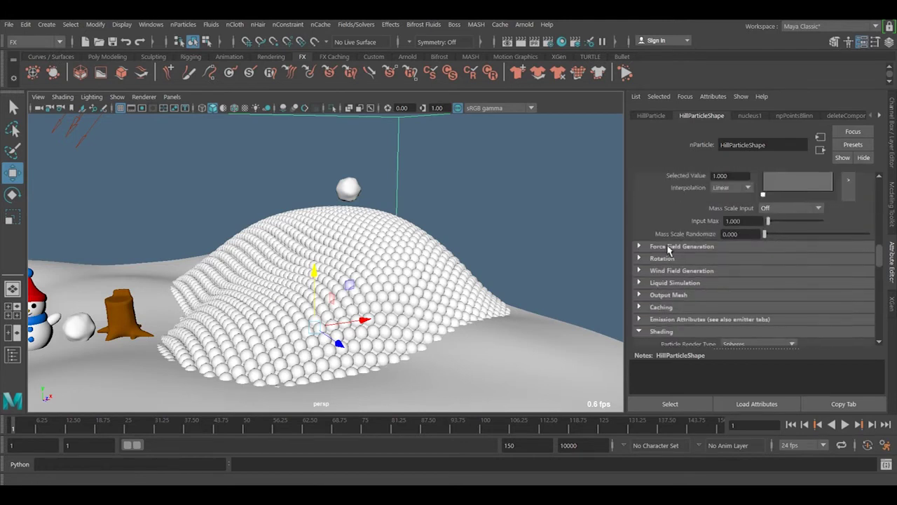
scroll(667, 251, "down", 3)
left_click(744, 234)
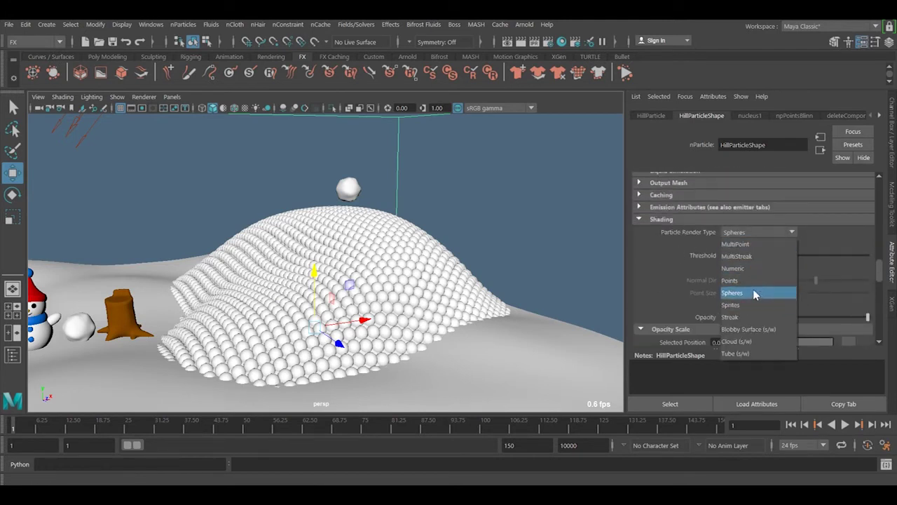
left_click(755, 281)
Play the simulation to frame 129 as the snowball dents the soft hill, then rewind to frame 1
scroll(381, 241, "up", 2)
scroll(385, 239, "up", 2)
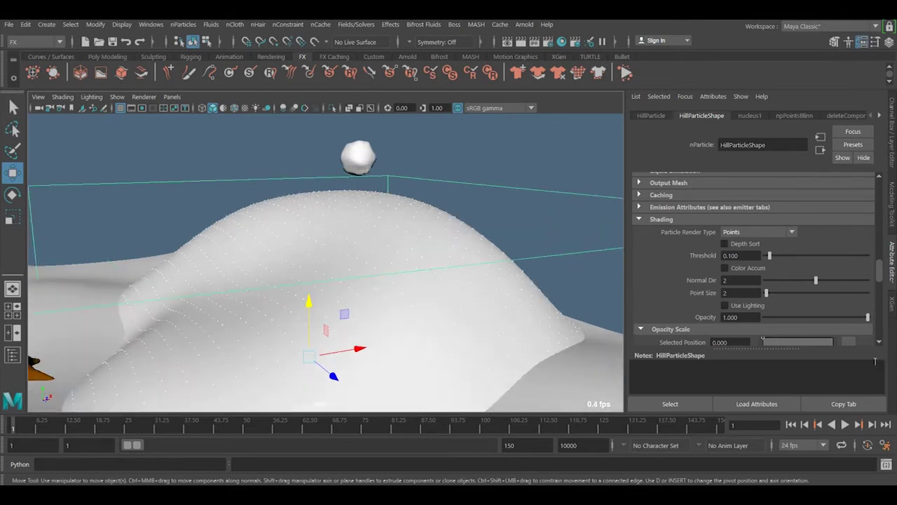
left_click(844, 425)
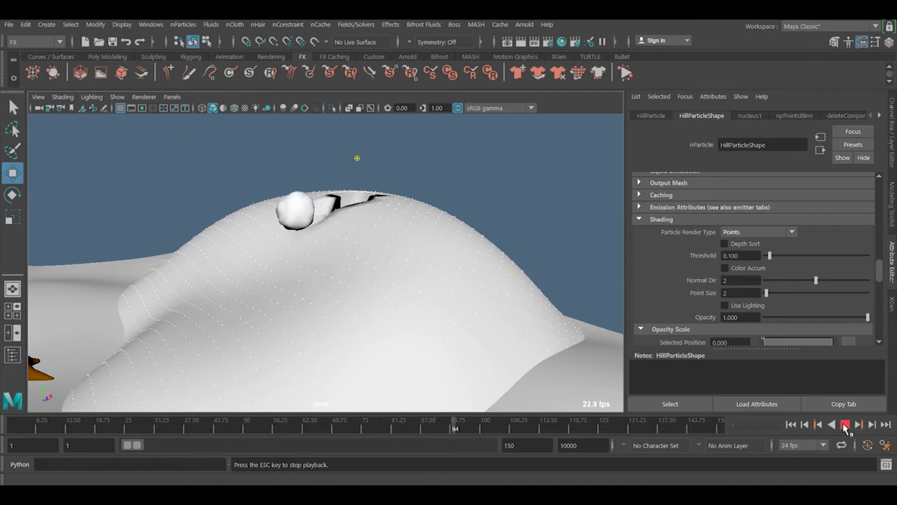
left_click(846, 425)
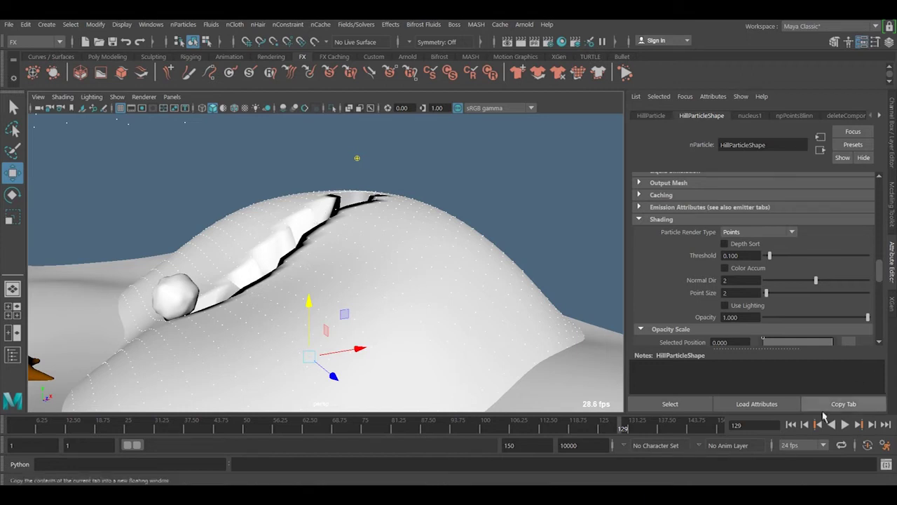
left_click(791, 425)
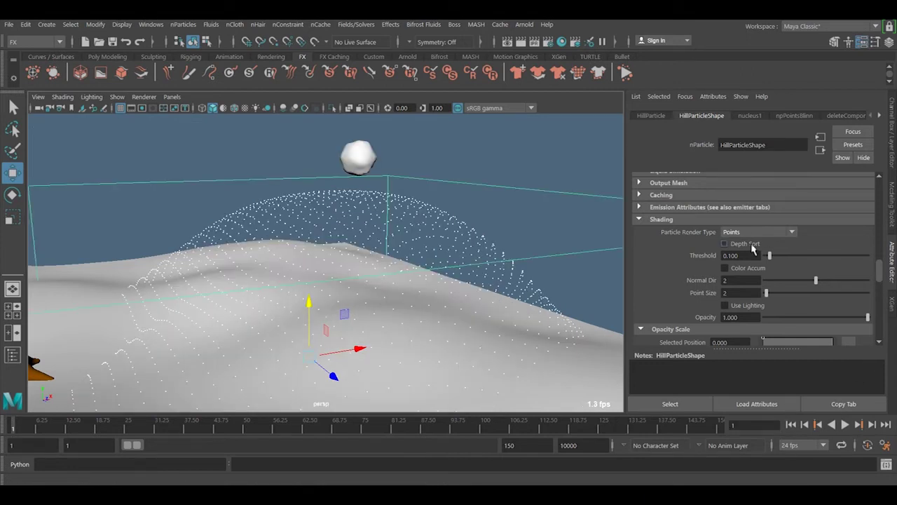
Set the hill particles' Solver Display to Collision Thickness to preview them as spheres
scroll(752, 249, "up", 1)
scroll(753, 248, "down", 3)
scroll(753, 248, "down", 2)
scroll(701, 239, "up", 5)
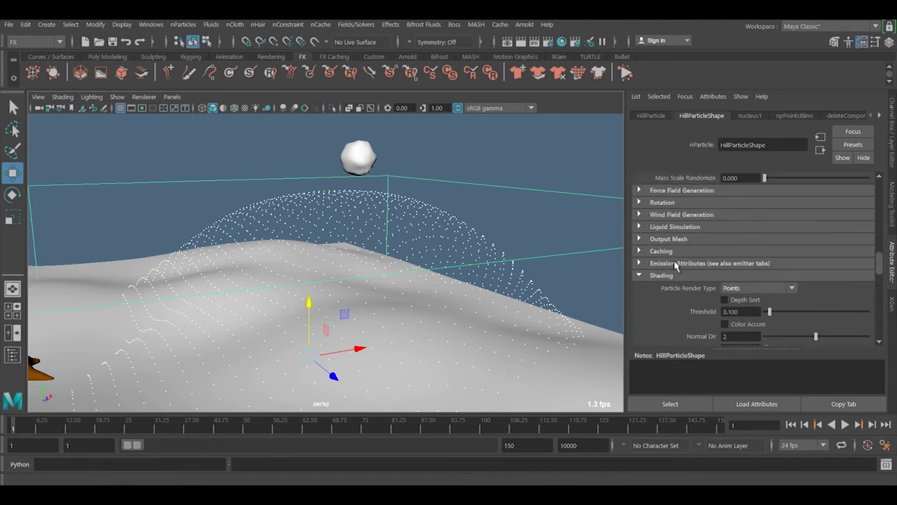
scroll(676, 263, "up", 5)
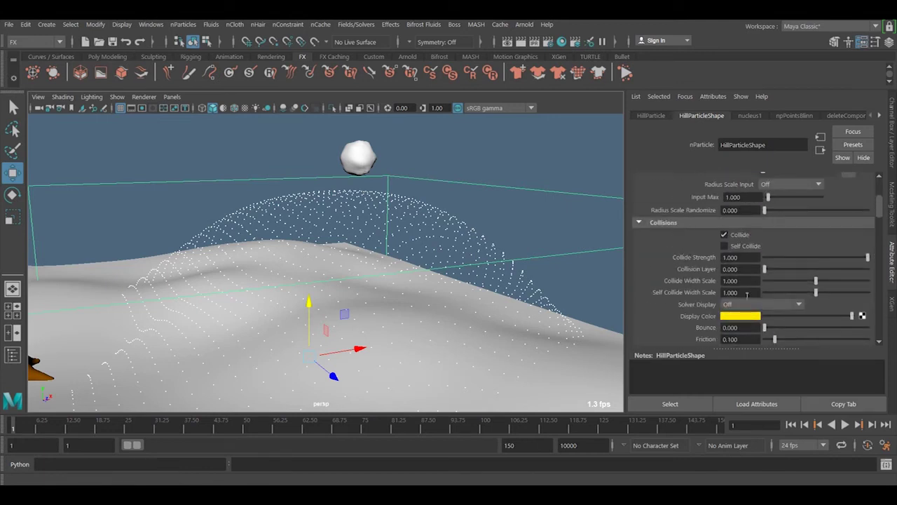
left_click(778, 306)
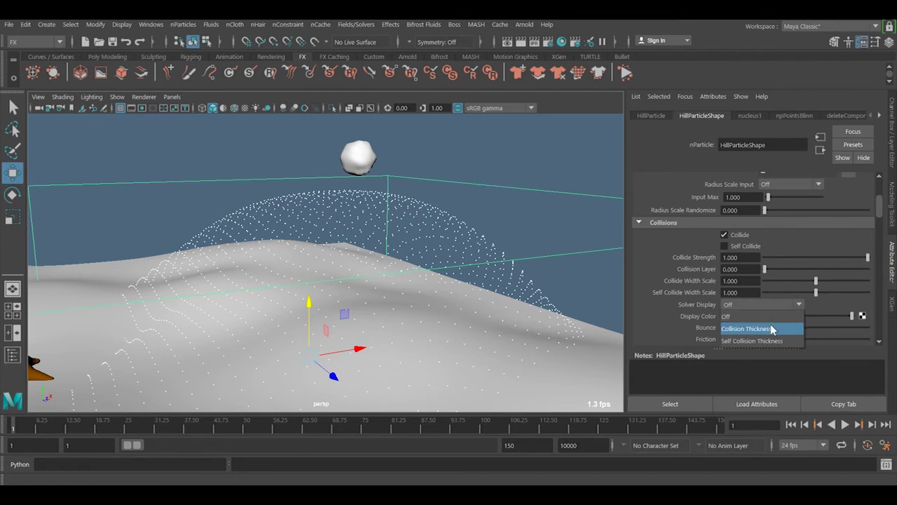
left_click(777, 328)
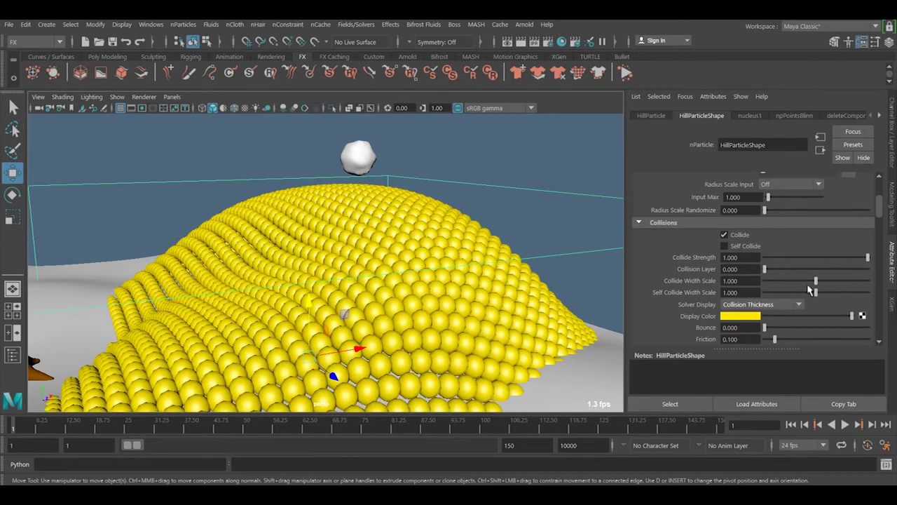
Set Solver Display back to Off and rewind to frame 1
scroll(734, 229, "up", 4)
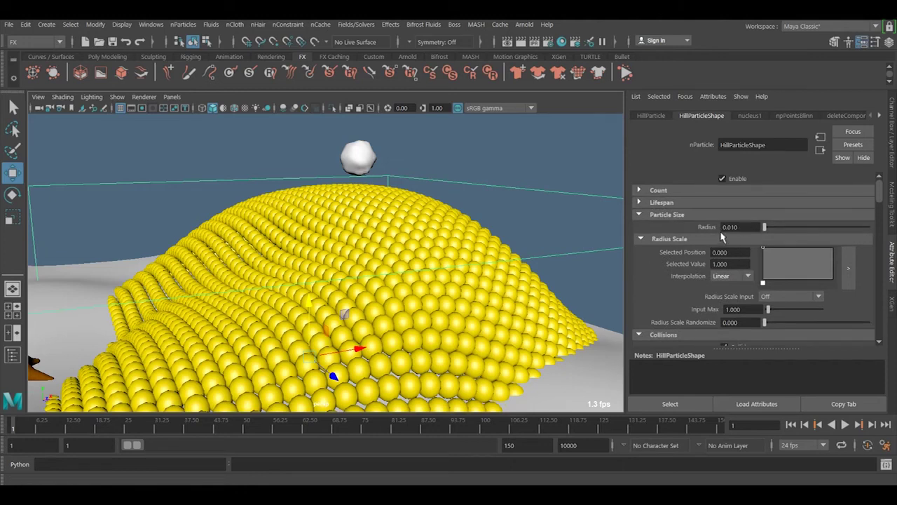
scroll(764, 258, "down", 3)
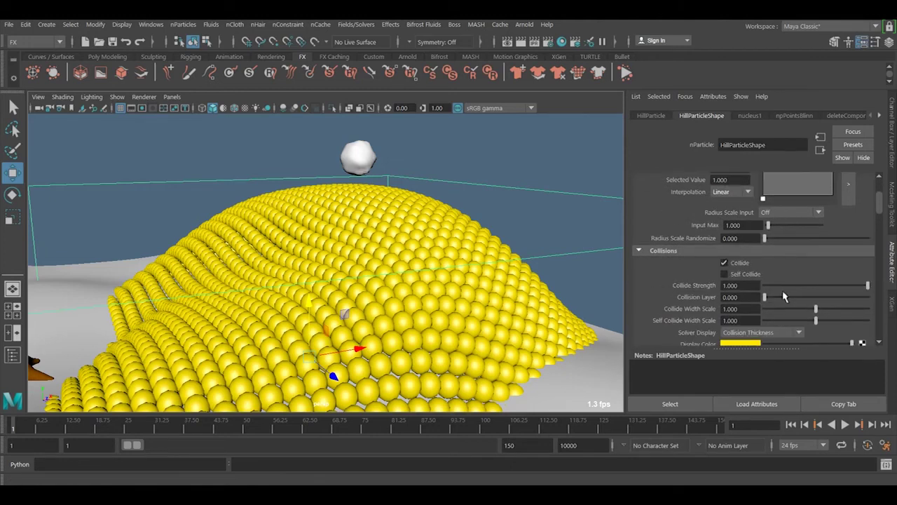
left_click(790, 335)
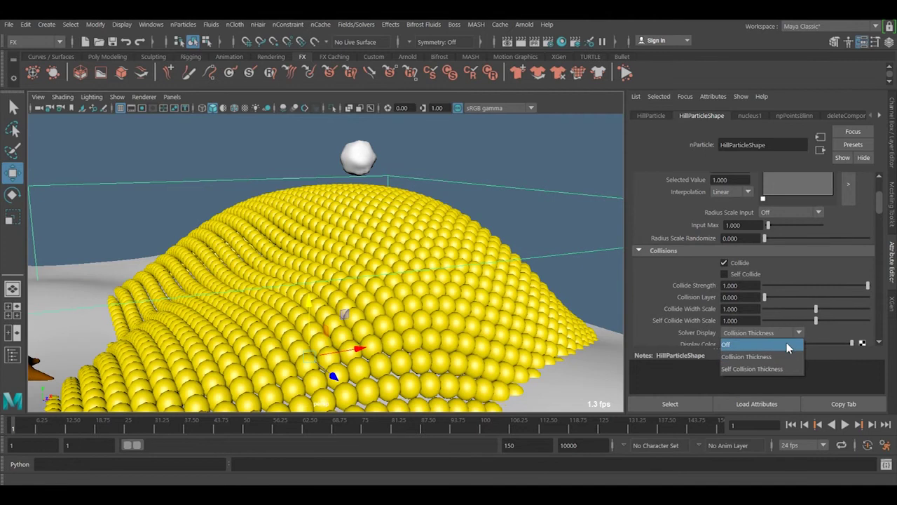
left_click(791, 343)
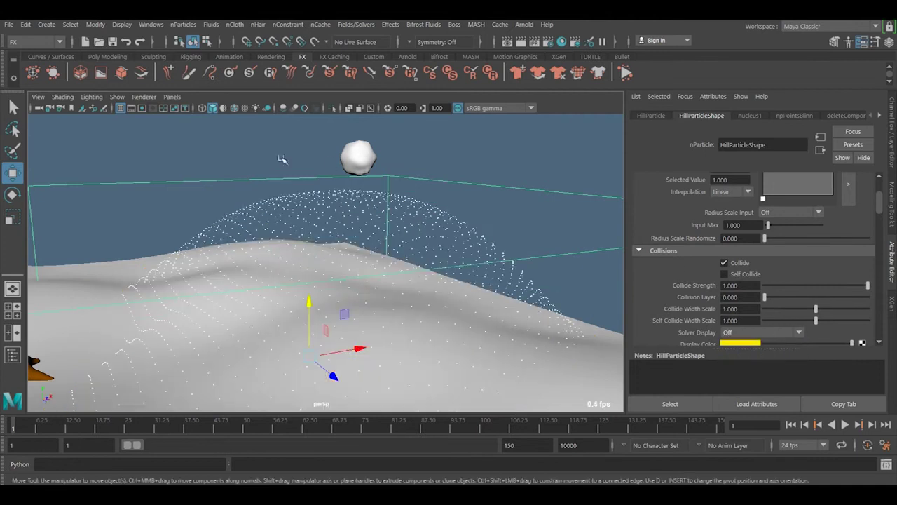
left_click(790, 424)
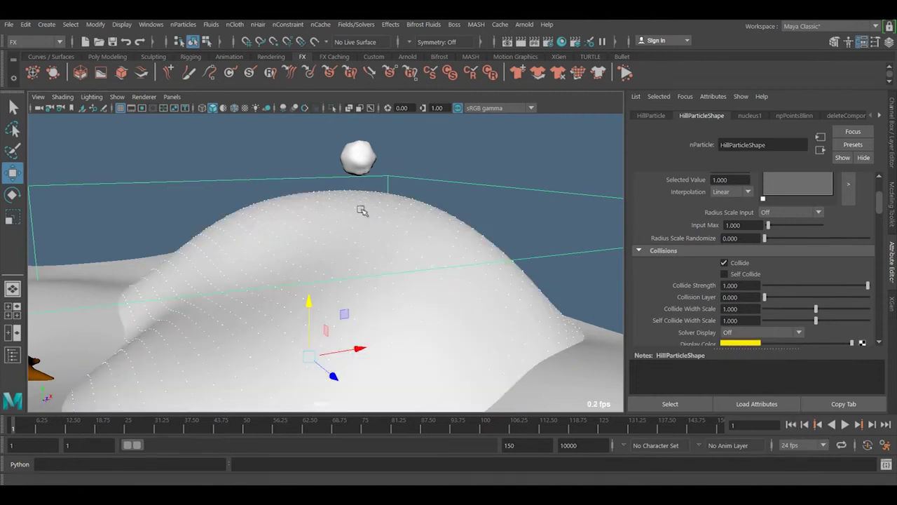
Set HillParticleShape Friction to 0.000 and bring Dynamic Properties (Drag, Damp, Mass) into view
scroll(813, 282, "down", 2)
scroll(812, 282, "down", 2)
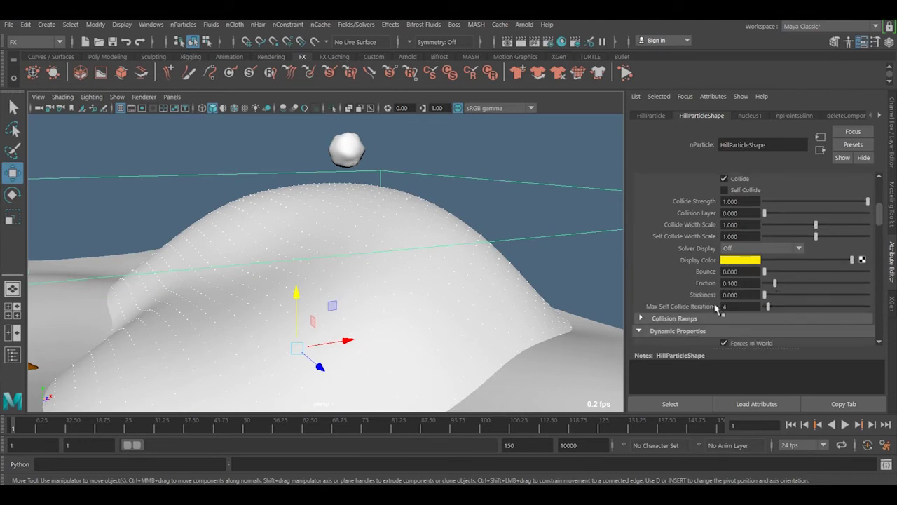
left_click_drag(776, 284, 669, 296)
scroll(757, 264, "down", 2)
scroll(742, 261, "down", 3)
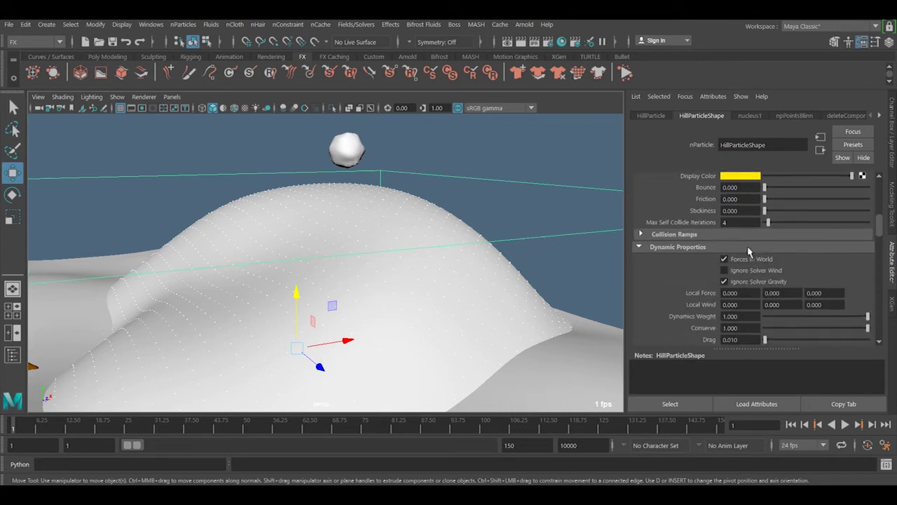
scroll(771, 231, "down", 3)
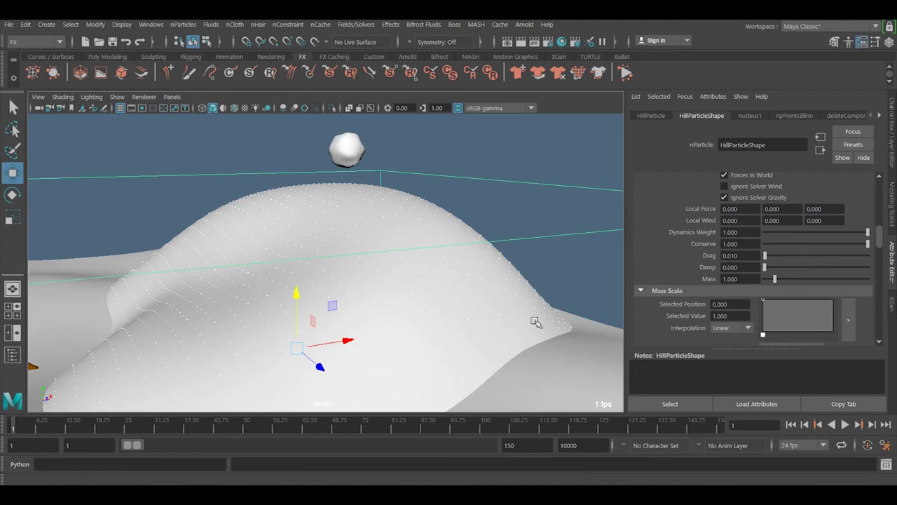
Play the snow simulation to frame 106 to watch the snowball dent the hill, then rewind
left_click_drag(537, 321, 466, 264, "alt")
middle_click_drag(466, 264, 422, 294, "alt")
left_click(845, 425)
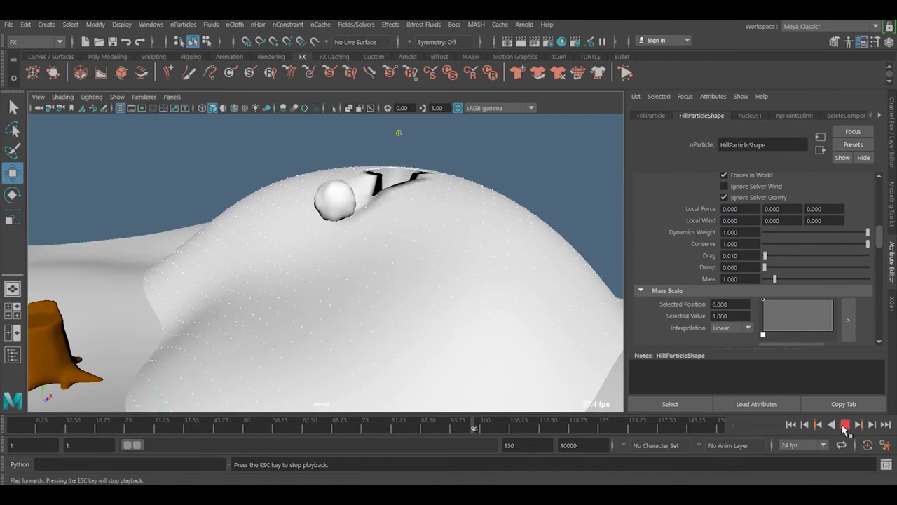
left_click(844, 425)
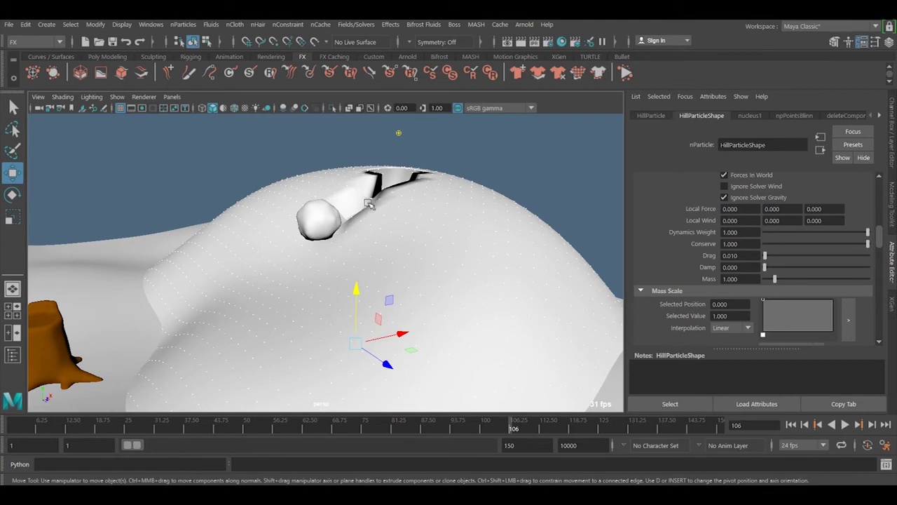
left_click(790, 424)
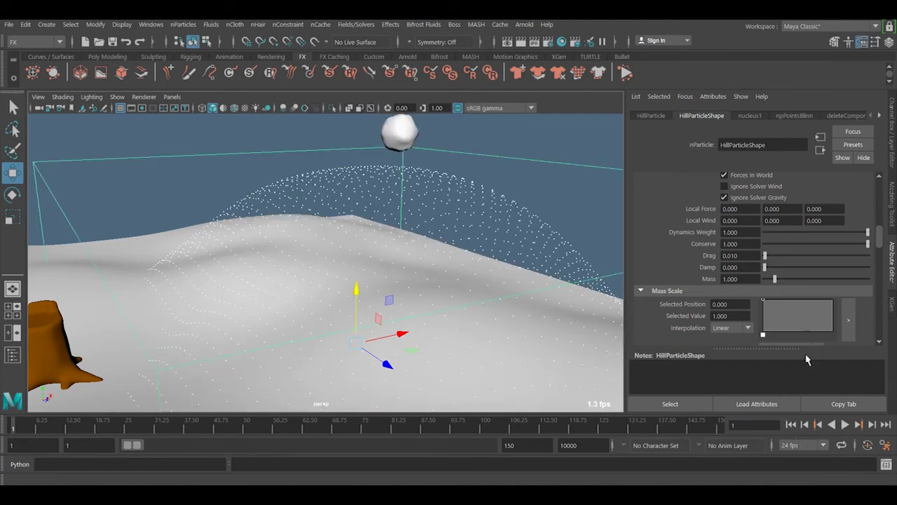
Set the hill particles' Drag to 0, test-play the simulation, and rewind
left_click(744, 256)
type("0")
key("Return")
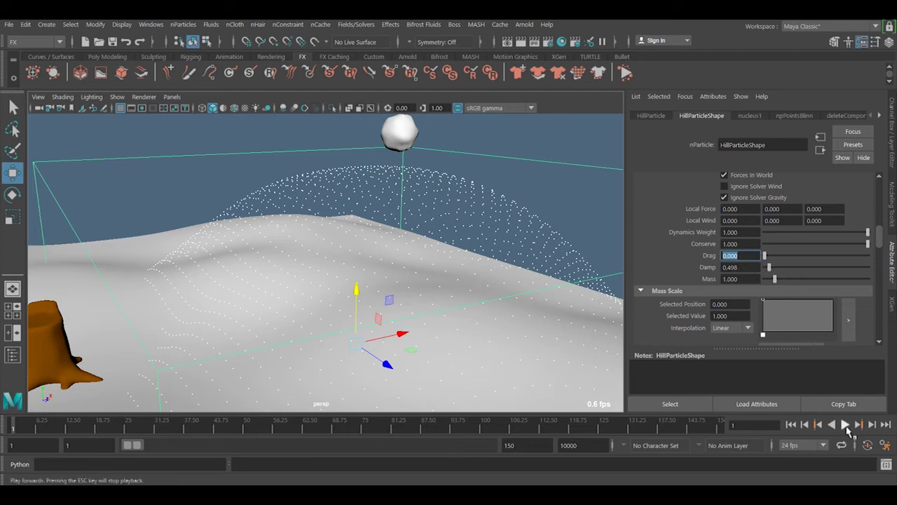
left_click(845, 425)
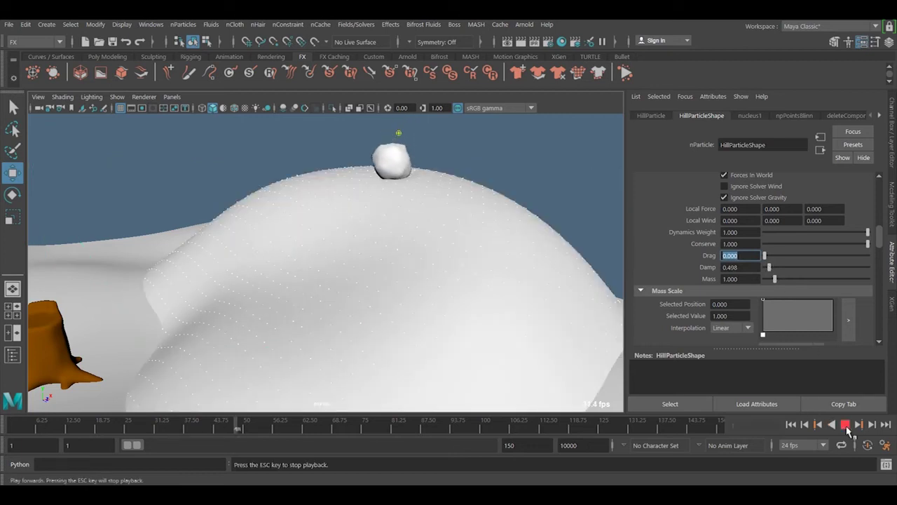
left_click(845, 425)
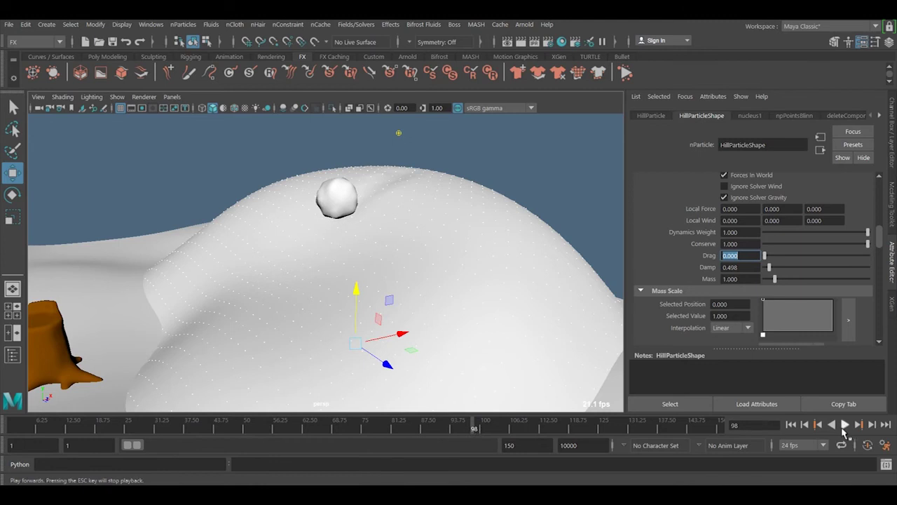
left_click(790, 424)
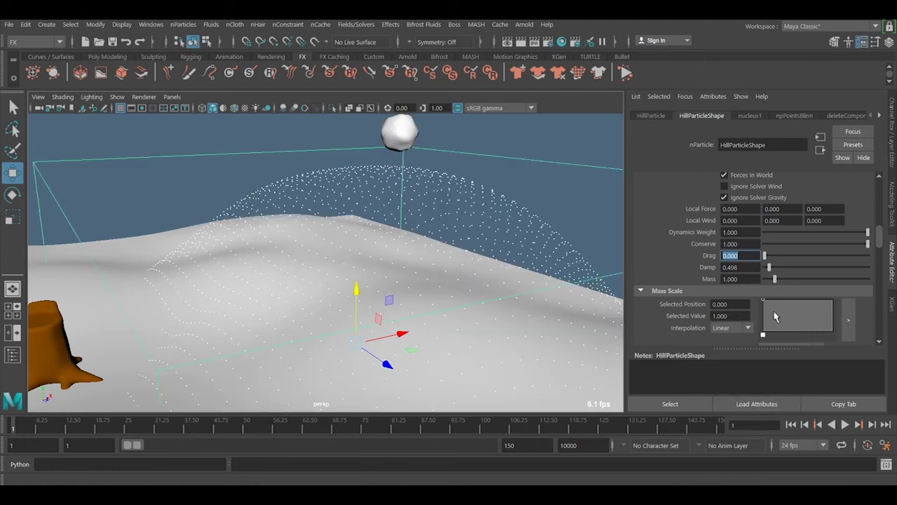
Set Damp to 0.15, play to frame 120, and rewind to frame 1
left_click(750, 267)
key("BackSpace")
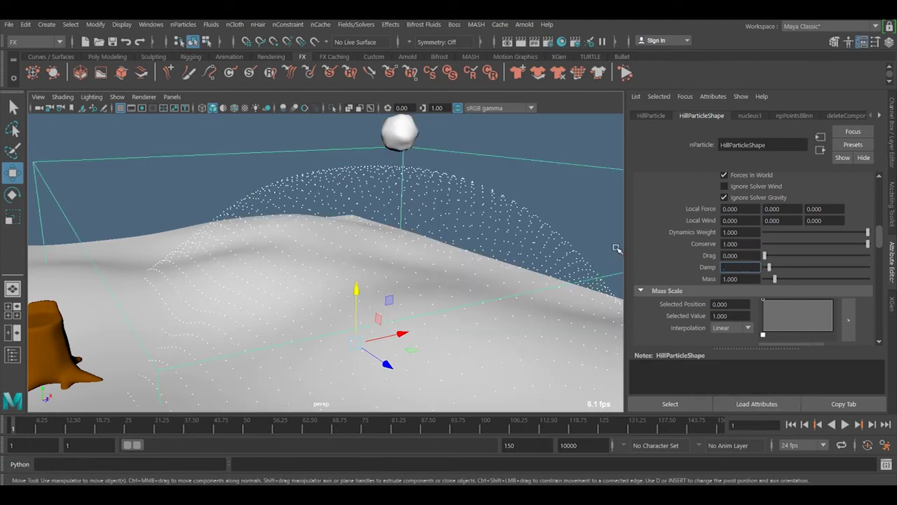
type(".15")
key("Return")
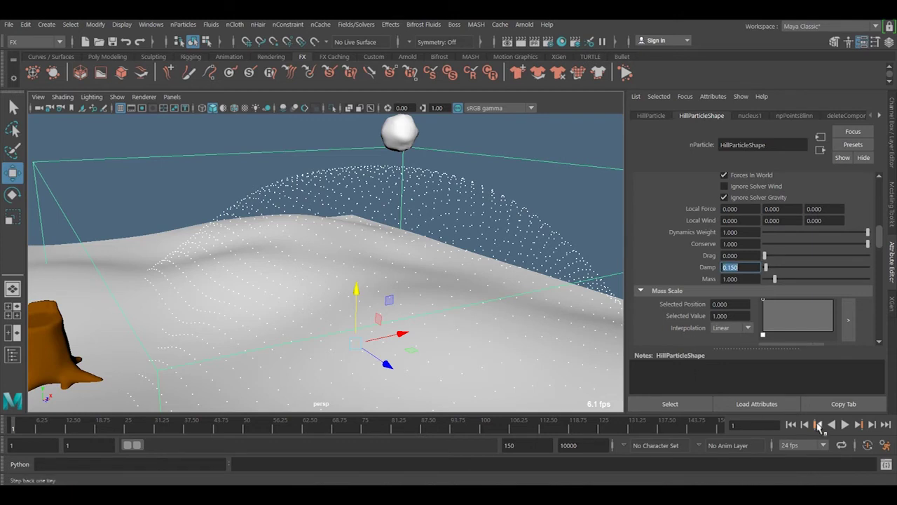
left_click(845, 424)
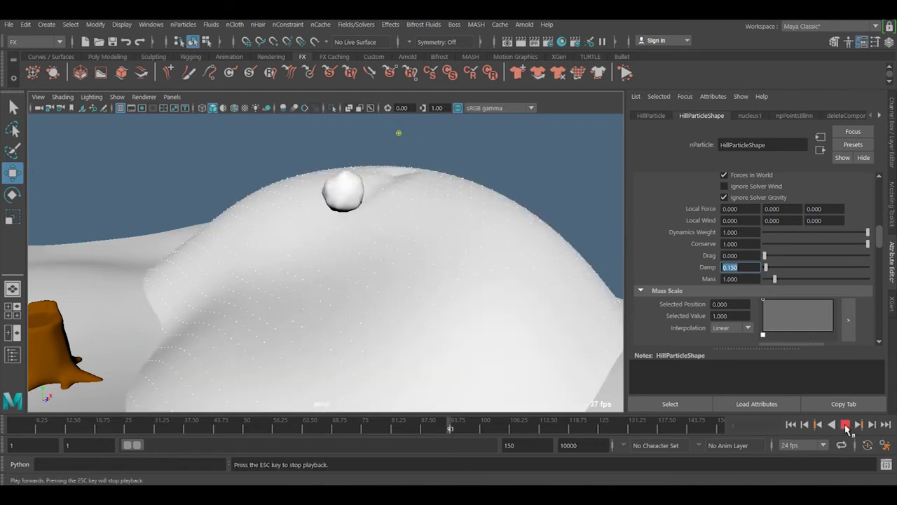
left_click(846, 424)
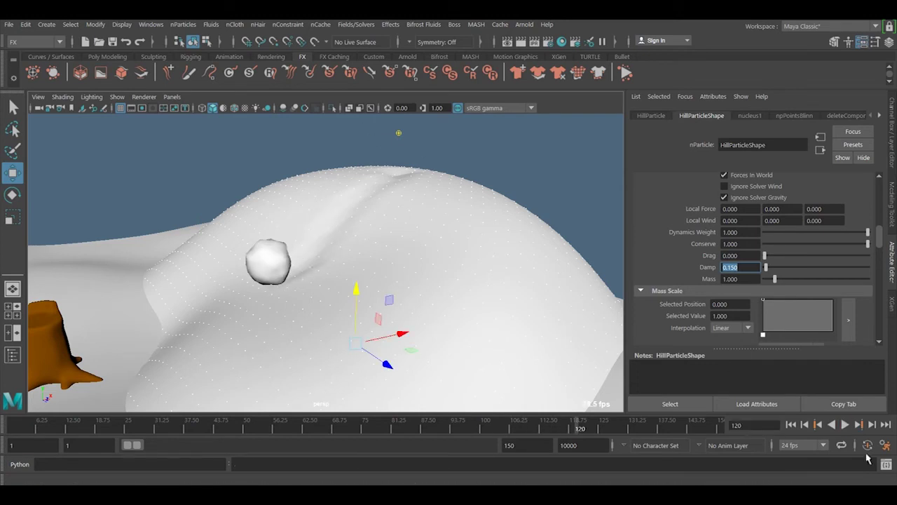
left_click(790, 424)
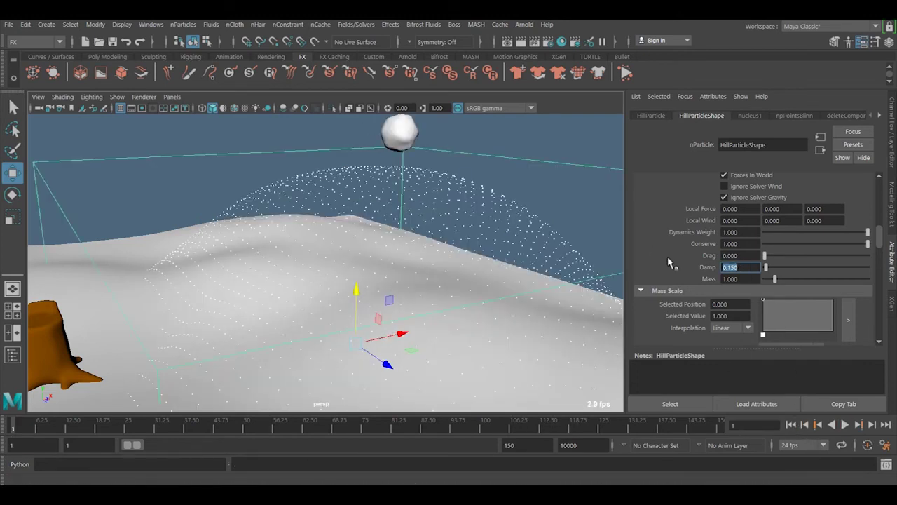
Try a Damp of 0.5, play to frame 134, and rewind
type("0.5")
key("Return")
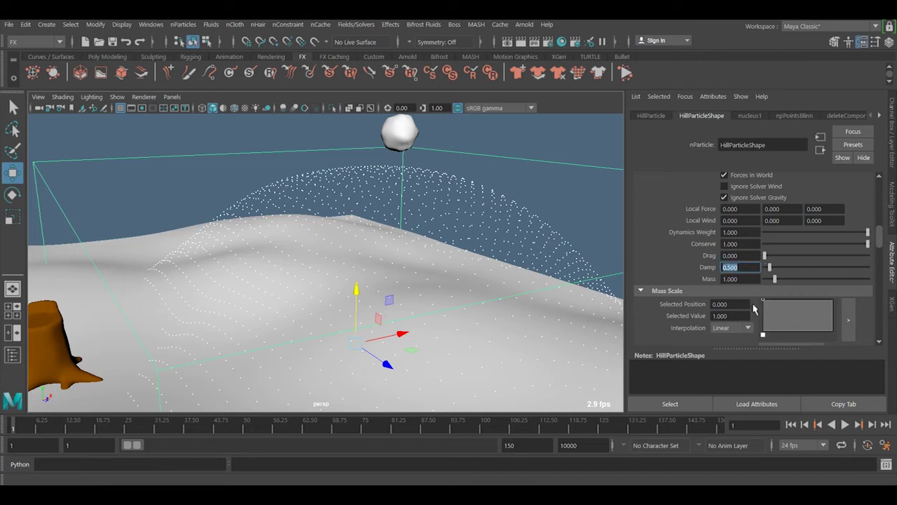
left_click(845, 424)
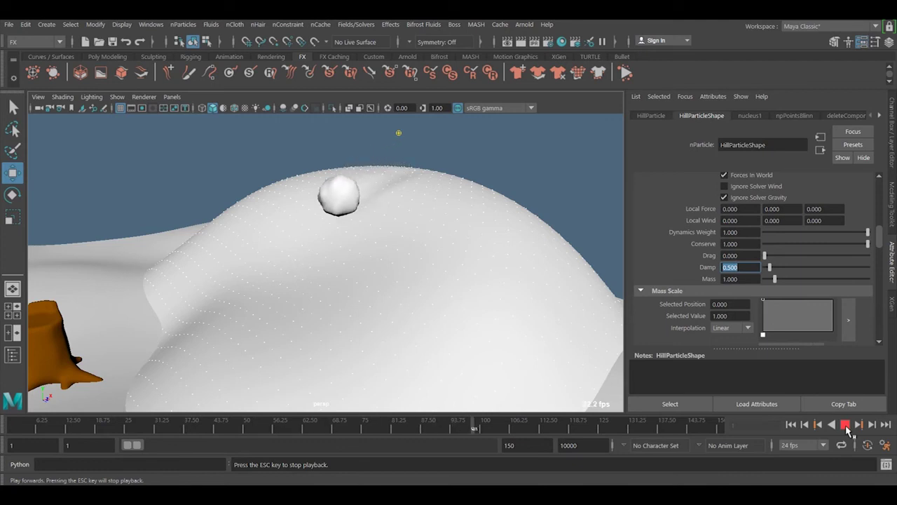
left_click(845, 424)
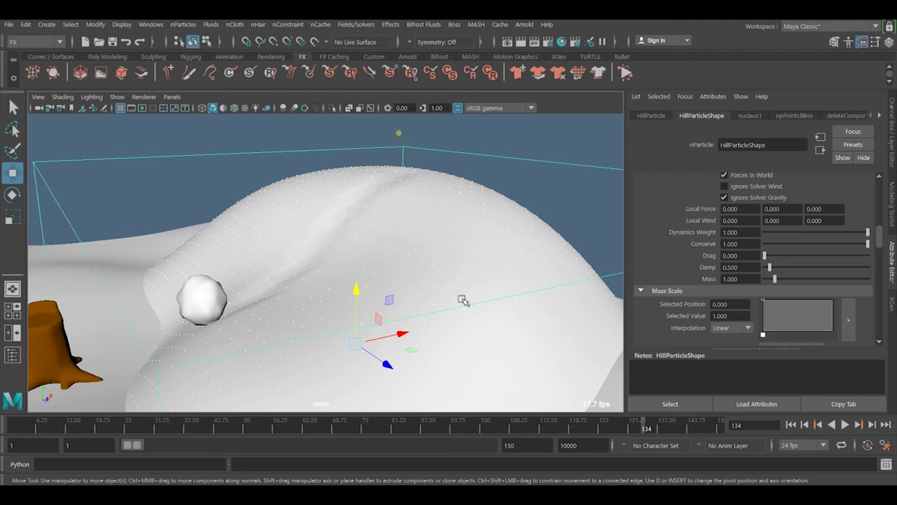
left_click(791, 424)
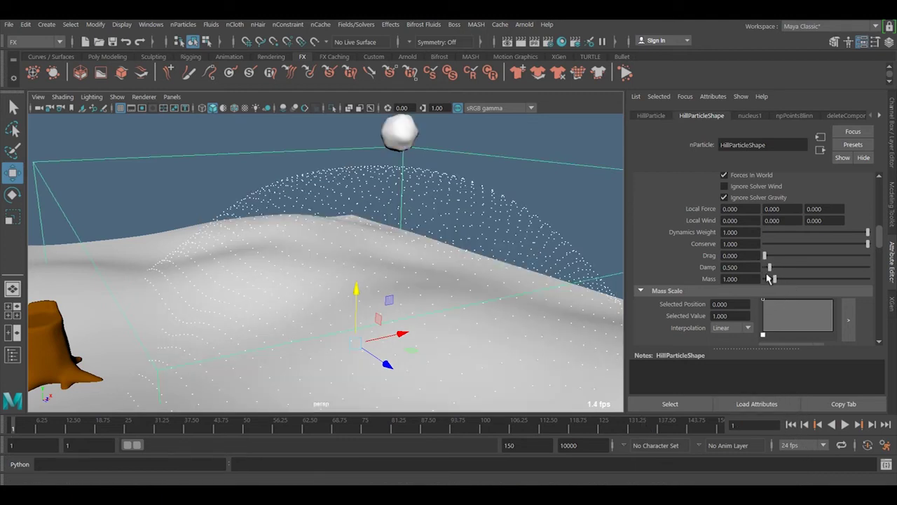
Set Damp to 0.05 and play to frame 148, leaving a long dented trail
left_click(750, 267)
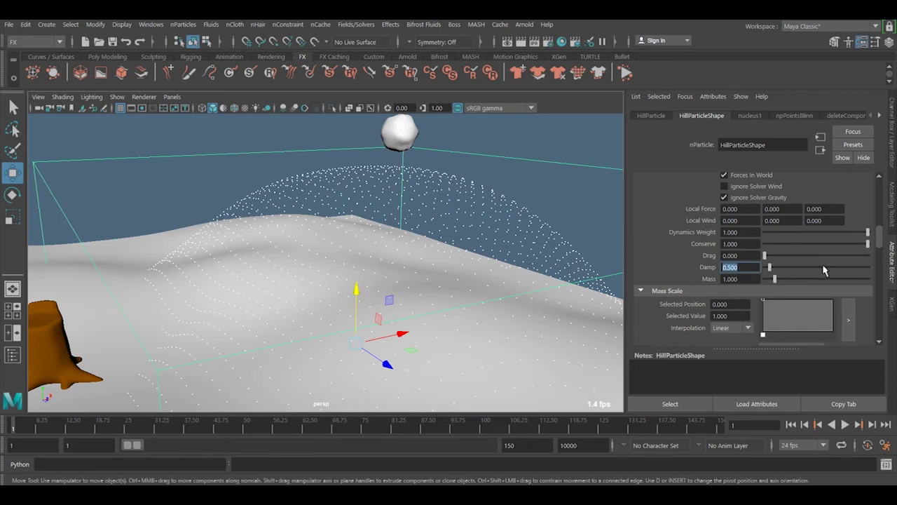
type("0")
key("Return")
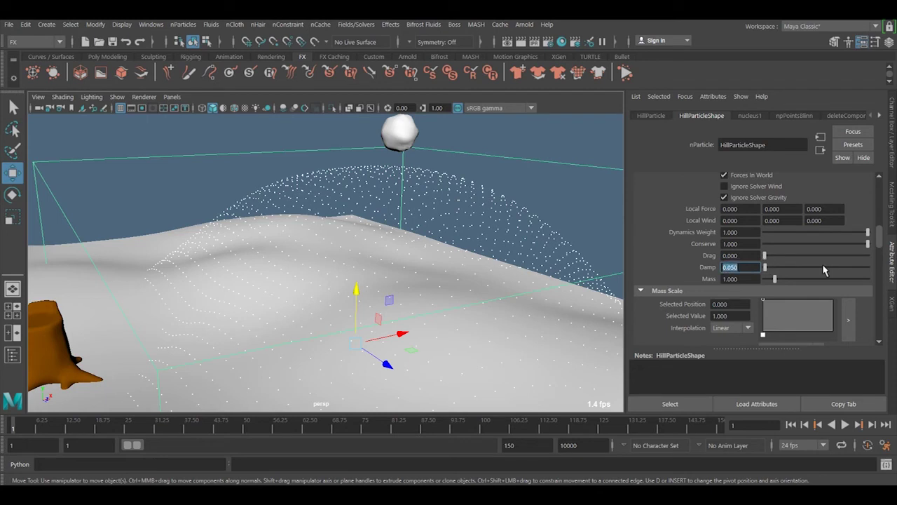
left_click(845, 426)
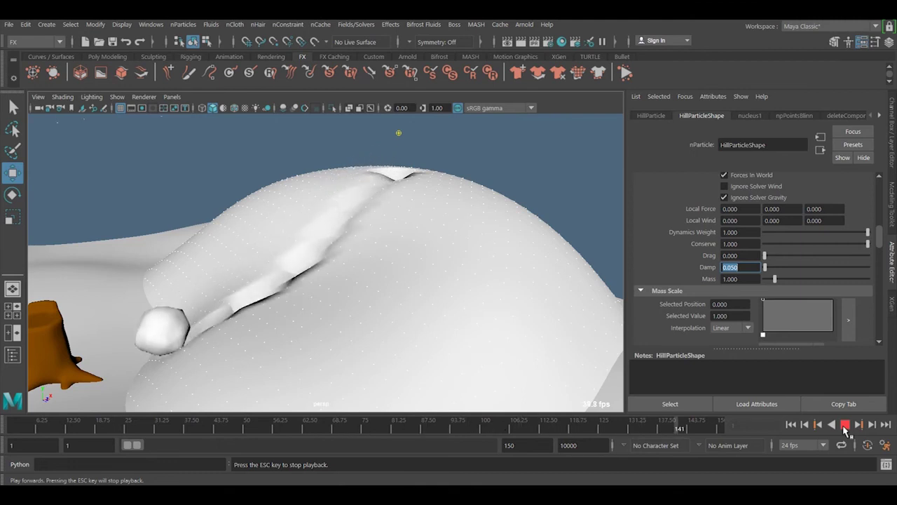
left_click(845, 425)
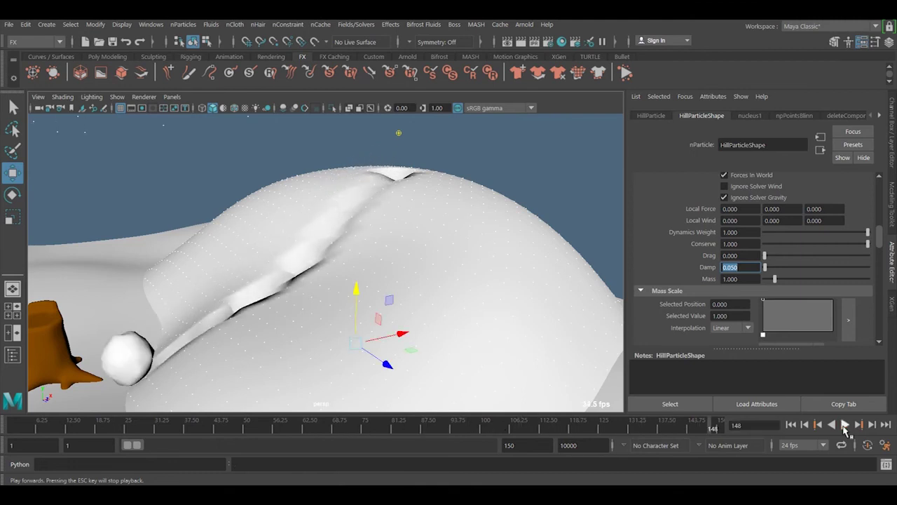
Orbit around the hill to inspect the snowball's trench from several angles, down to the stump
left_click(459, 271)
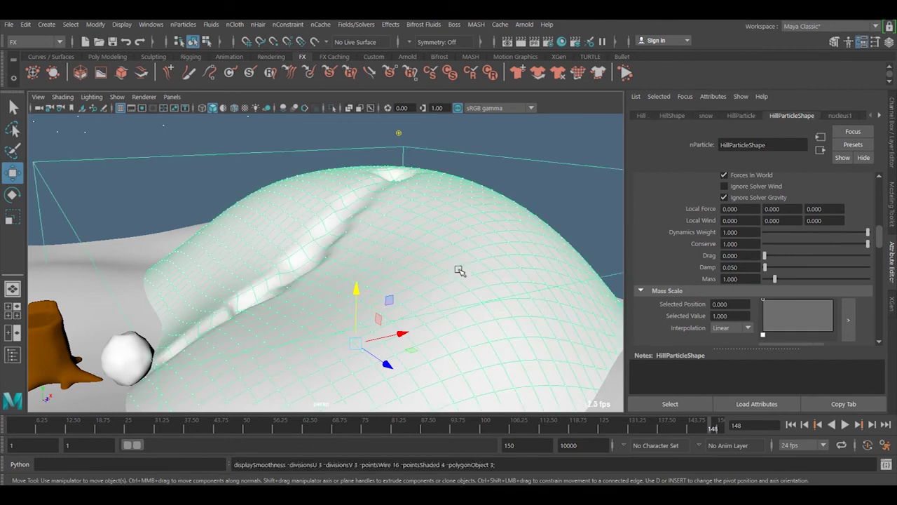
left_click_drag(411, 243, 447, 243, "alt")
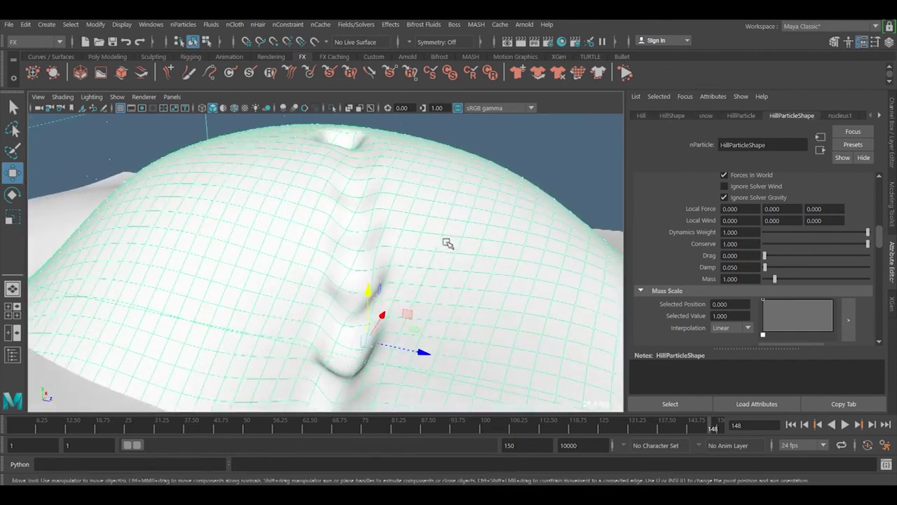
left_click(498, 136)
left_click_drag(490, 202, 519, 203, "alt")
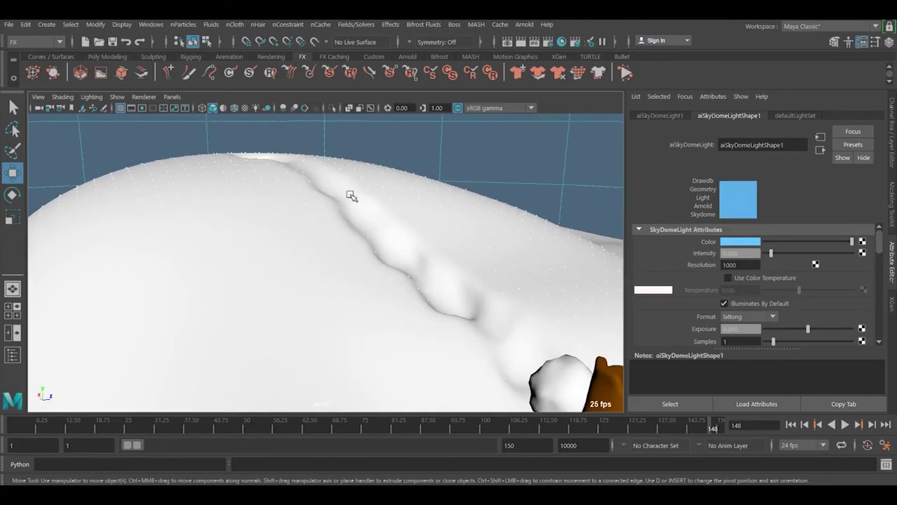
left_click_drag(350, 195, 374, 202, "alt")
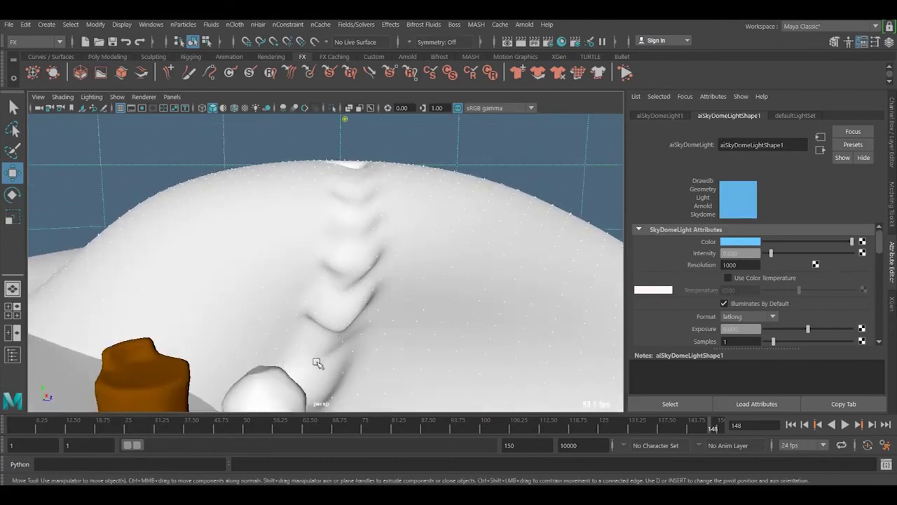
left_click_drag(412, 252, 457, 250, "alt")
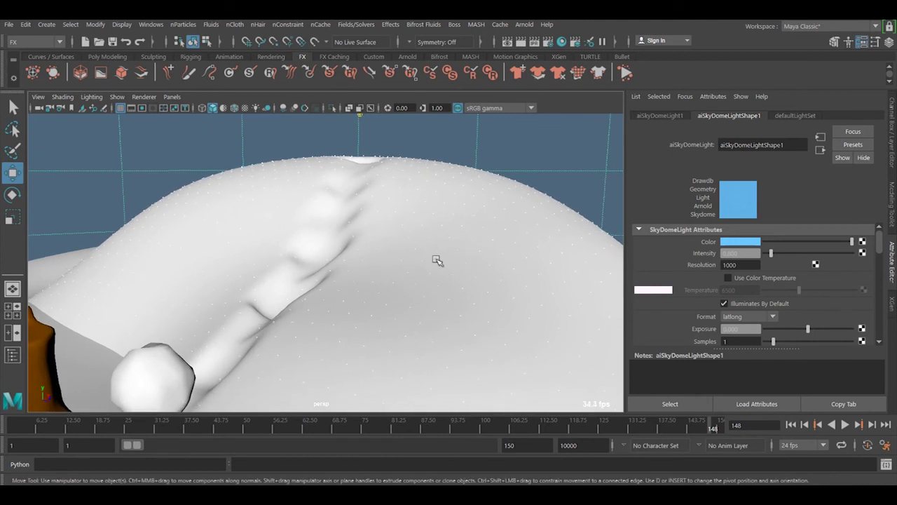
mouse_move(417, 258)
left_mouse_down("alt")
mouse_move(439, 255)
mouse_move(423, 254)
left_mouse_up("alt")
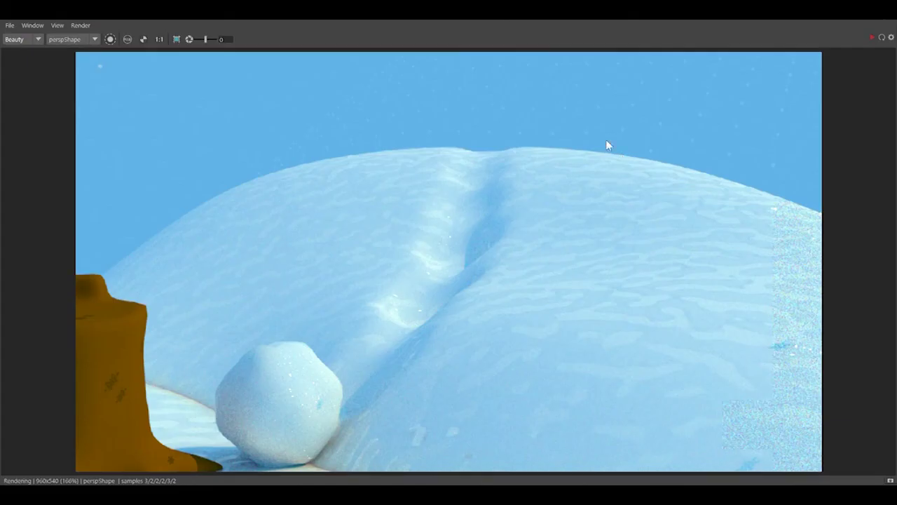